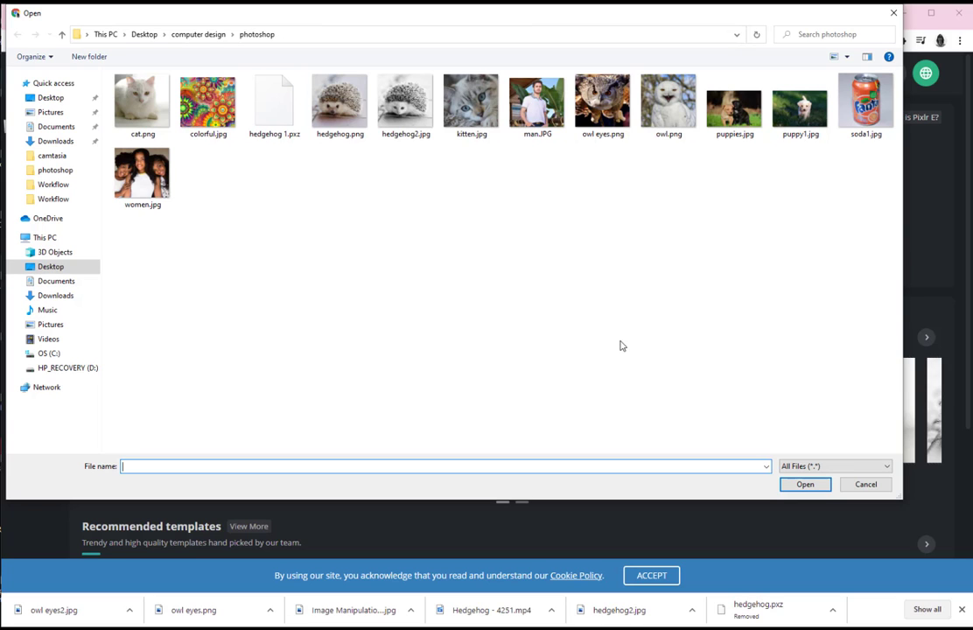
# Open owl eyes.png from the photoshop folder and add a new empty layer above the background
pyautogui.doubleClick(592, 107)
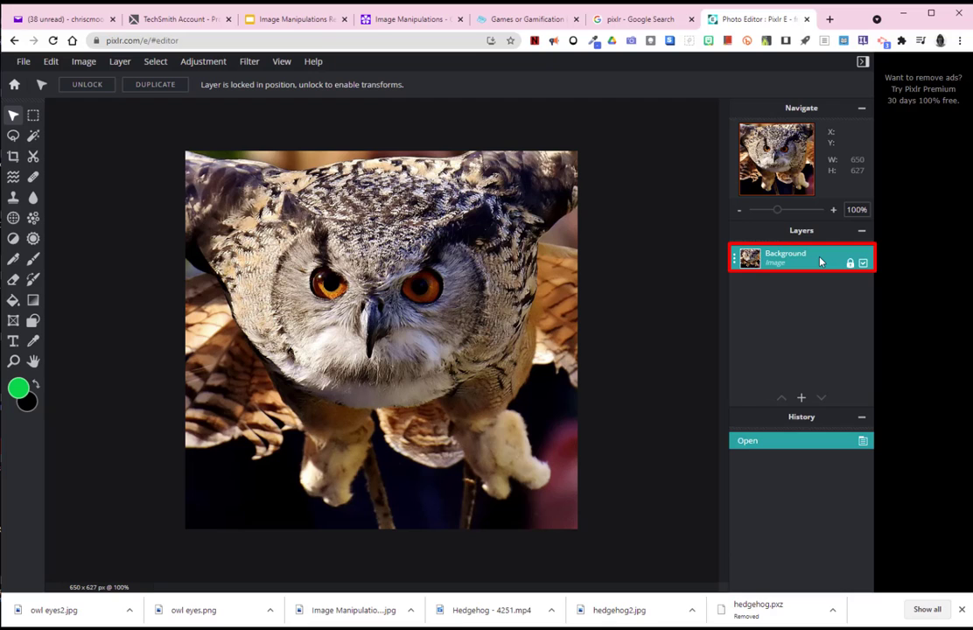
pyautogui.click(120, 62)
pyautogui.click(127, 79)
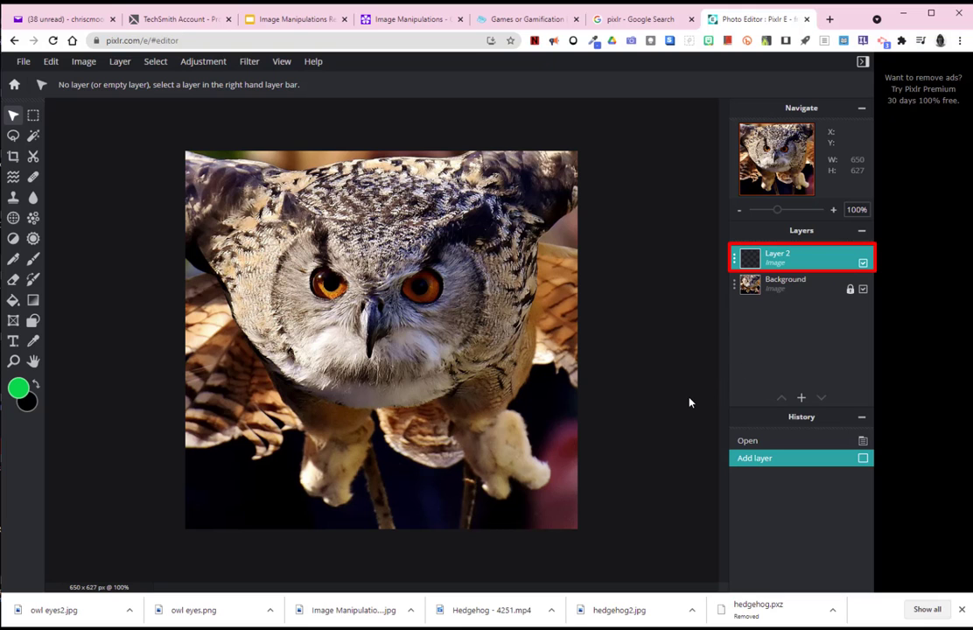
# Choose the Draw brush and set its foreground color to a slightly brighter green
pyautogui.click(14, 361)
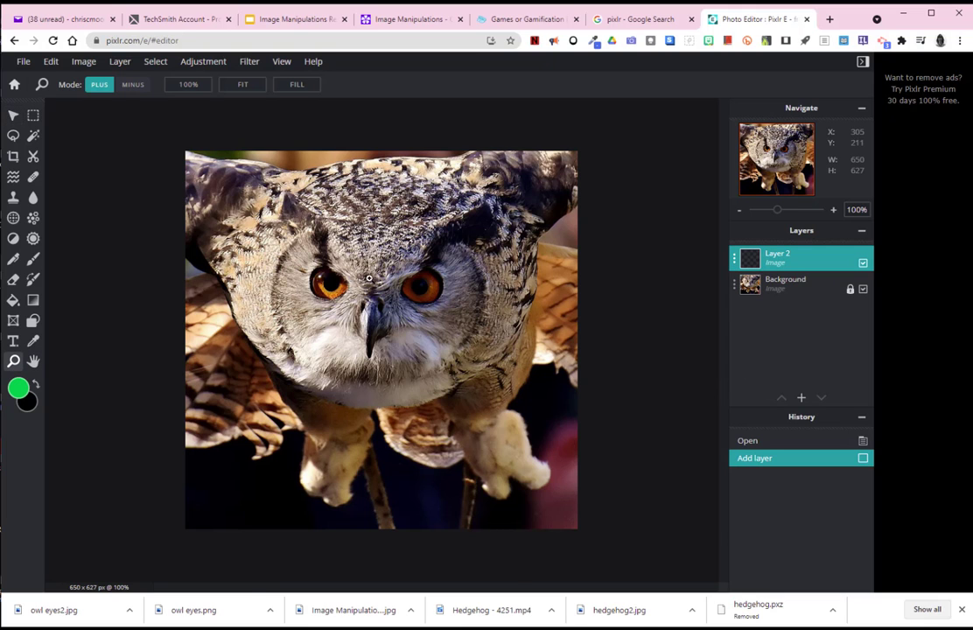
pyautogui.click(376, 289)
pyautogui.click(376, 289)
pyautogui.click(376, 289)
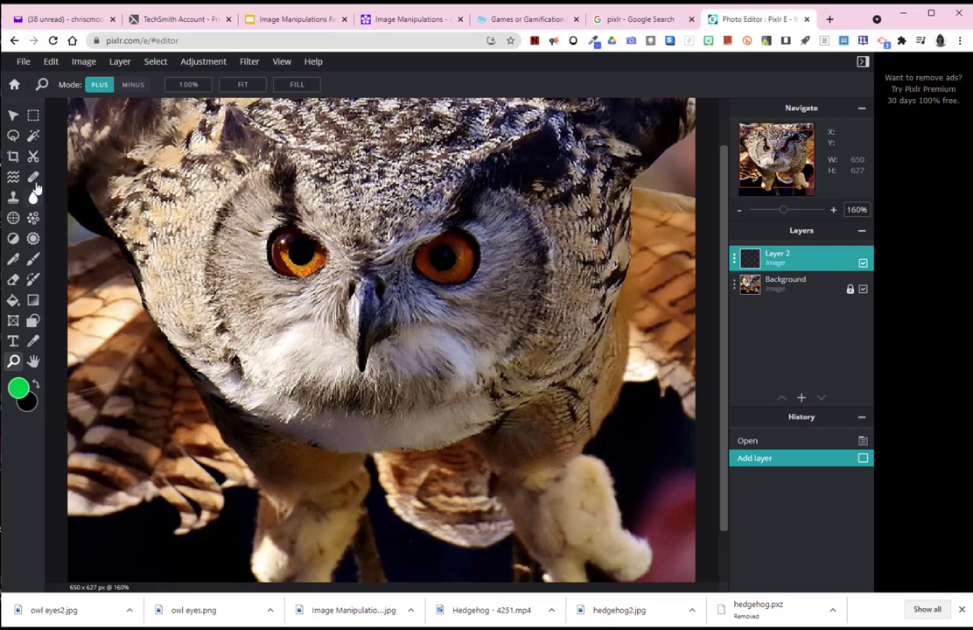
pyautogui.click(33, 261)
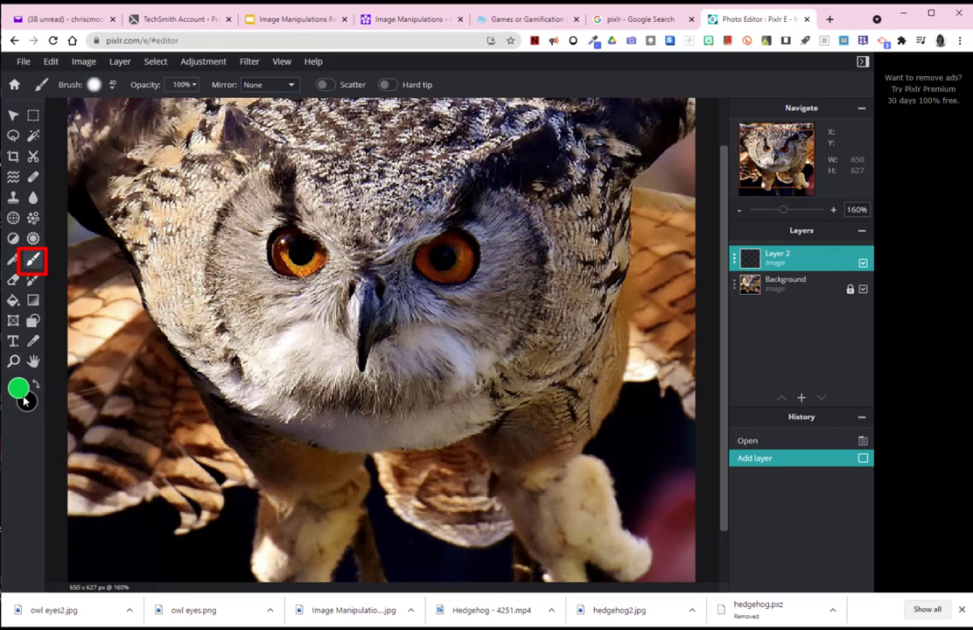
pyautogui.click(18, 390)
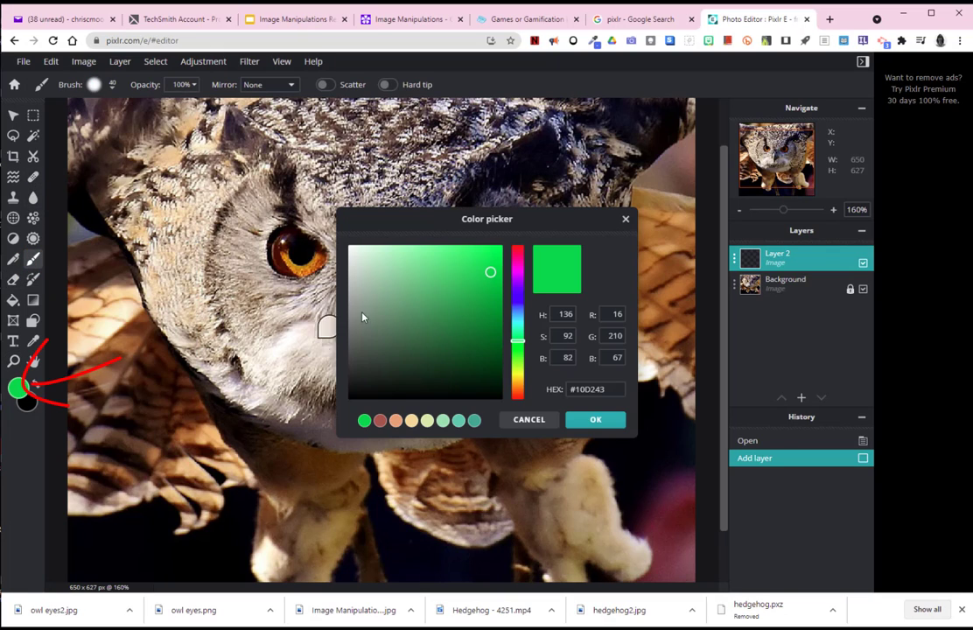
pyautogui.click(492, 255)
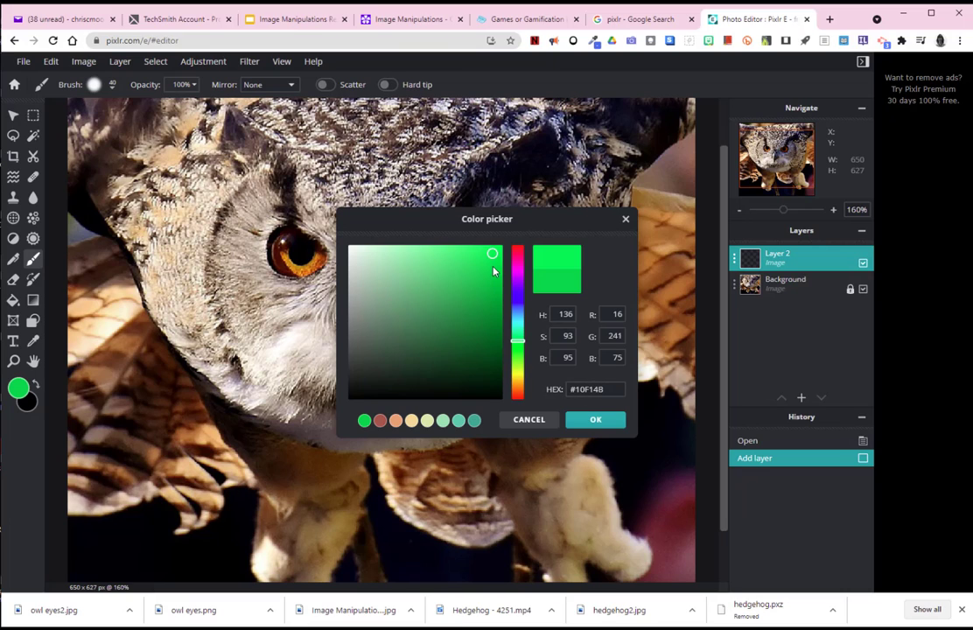
pyautogui.click(492, 266)
pyautogui.click(593, 422)
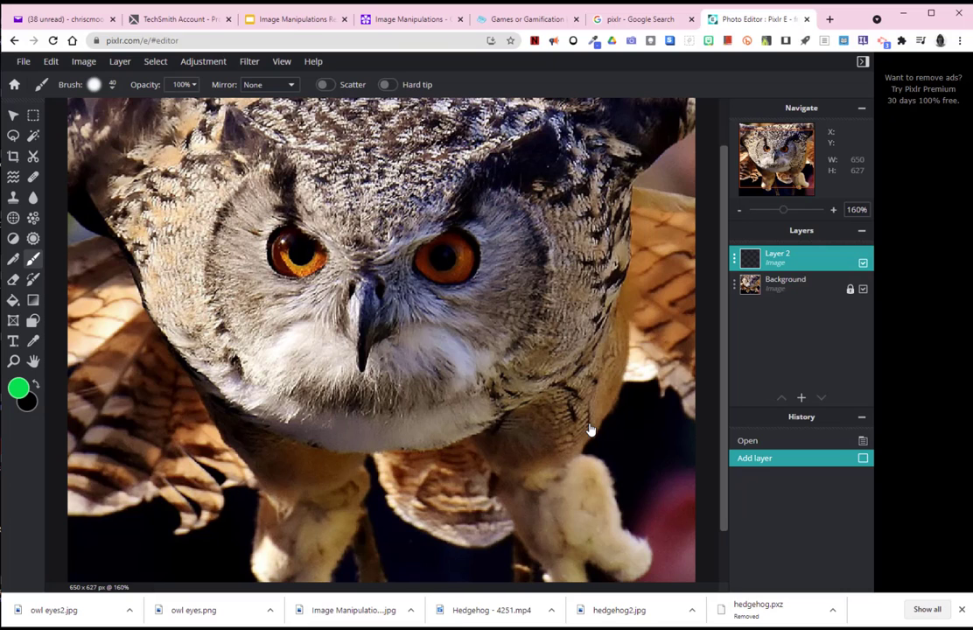
# Reduce the brush size to 12 px and paint the owl's eye left of the beak solid green on Layer 2
pyautogui.click(98, 87)
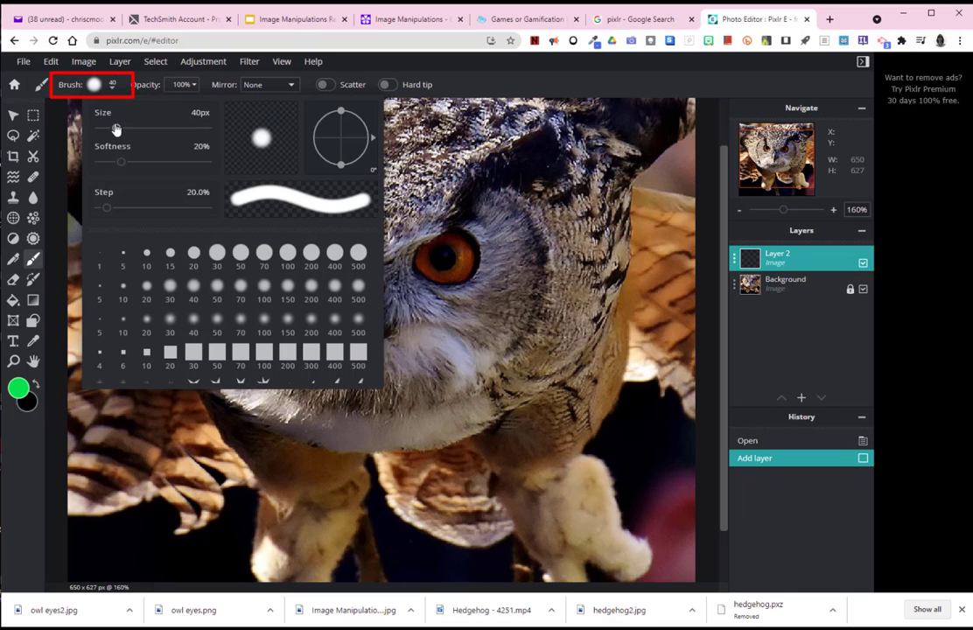
pyautogui.moveTo(114, 128); pyautogui.dragTo(104, 129)
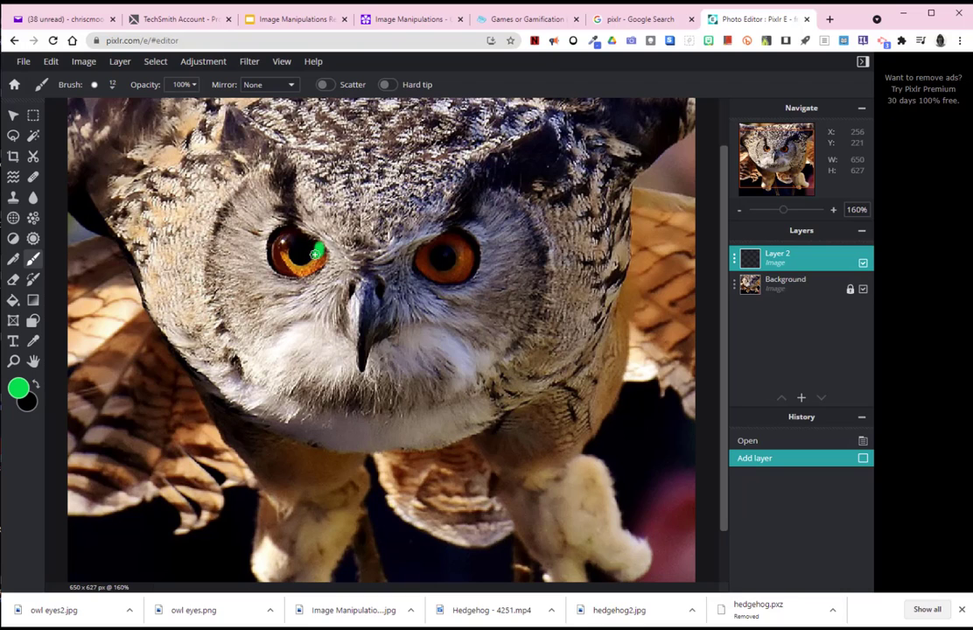
pyautogui.moveTo(316, 264)
pyautogui.mouseDown()
pyautogui.moveTo(284, 235)
pyautogui.moveTo(274, 261)
pyautogui.moveTo(291, 273)
pyautogui.moveTo(291, 259)
pyautogui.moveTo(304, 254)
pyautogui.moveTo(289, 254)
pyautogui.moveTo(300, 265)
pyautogui.moveTo(281, 257)
pyautogui.moveTo(285, 246)
pyautogui.moveTo(311, 263)
pyautogui.mouseUp()
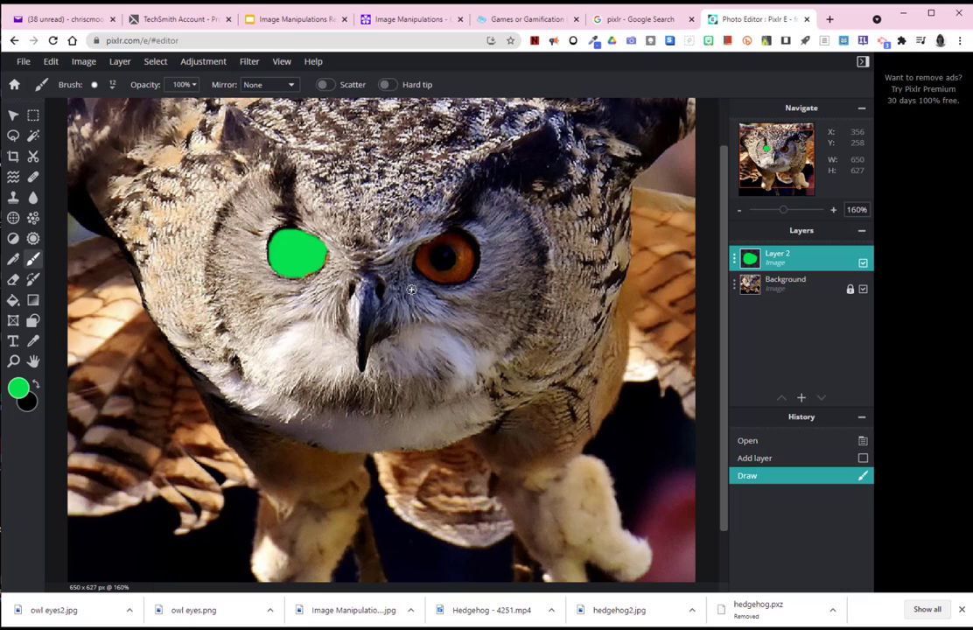
# Save the layered project as owl eyes in PXZ format
pyautogui.click(23, 60)
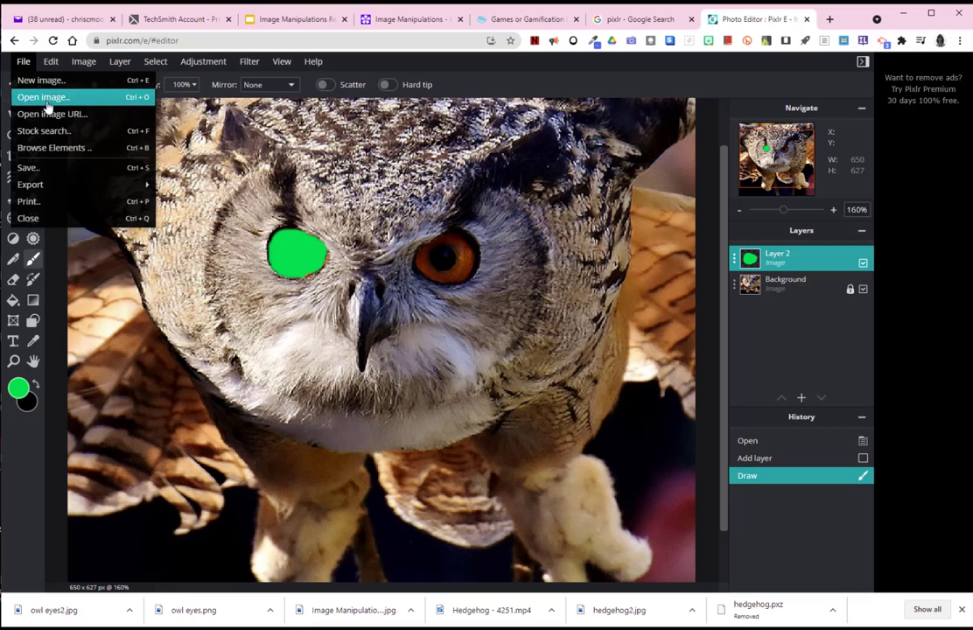
pyautogui.click(28, 167)
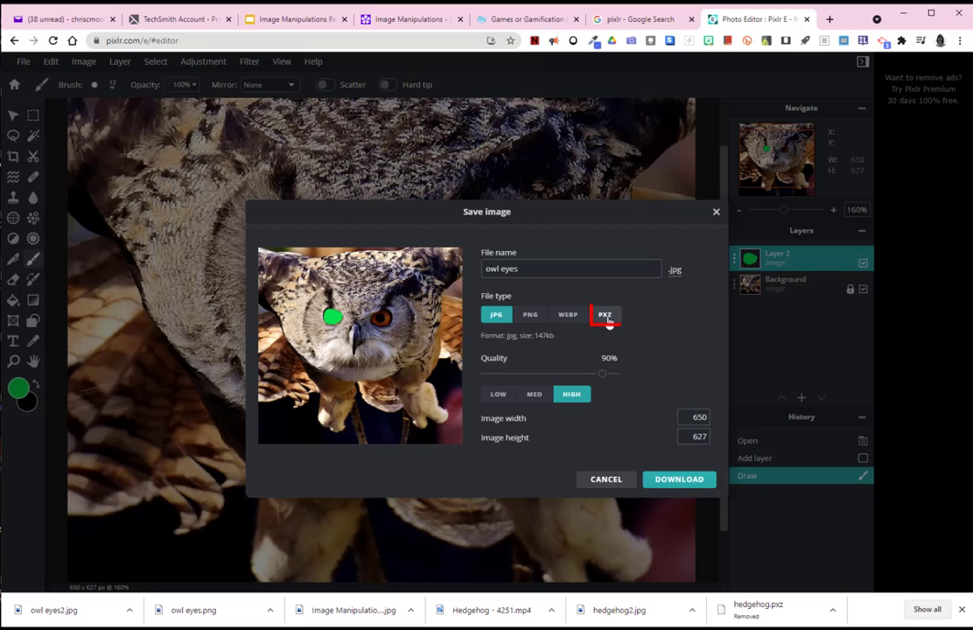
pyautogui.click(606, 317)
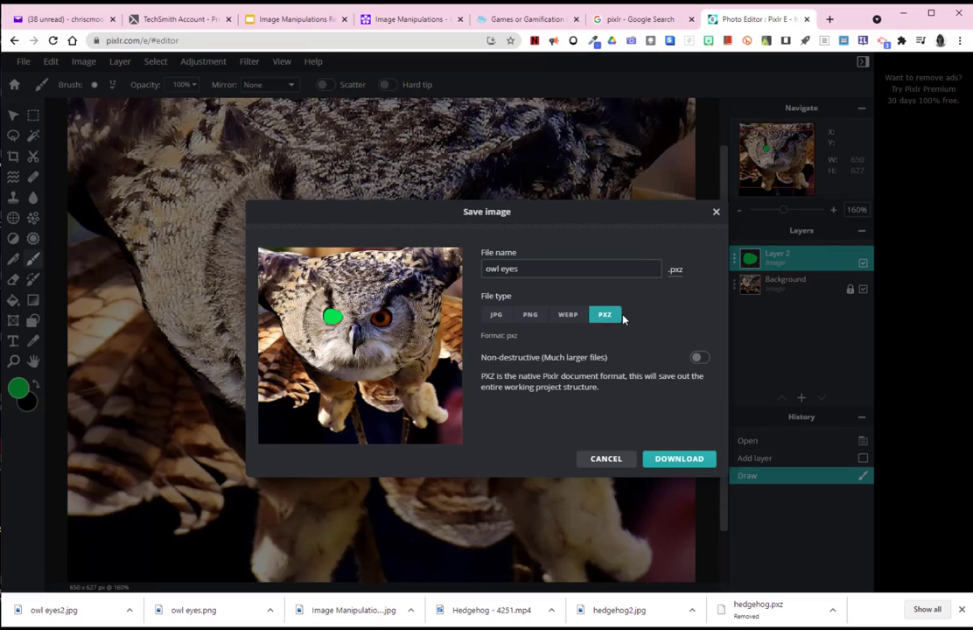
pyautogui.click(689, 461)
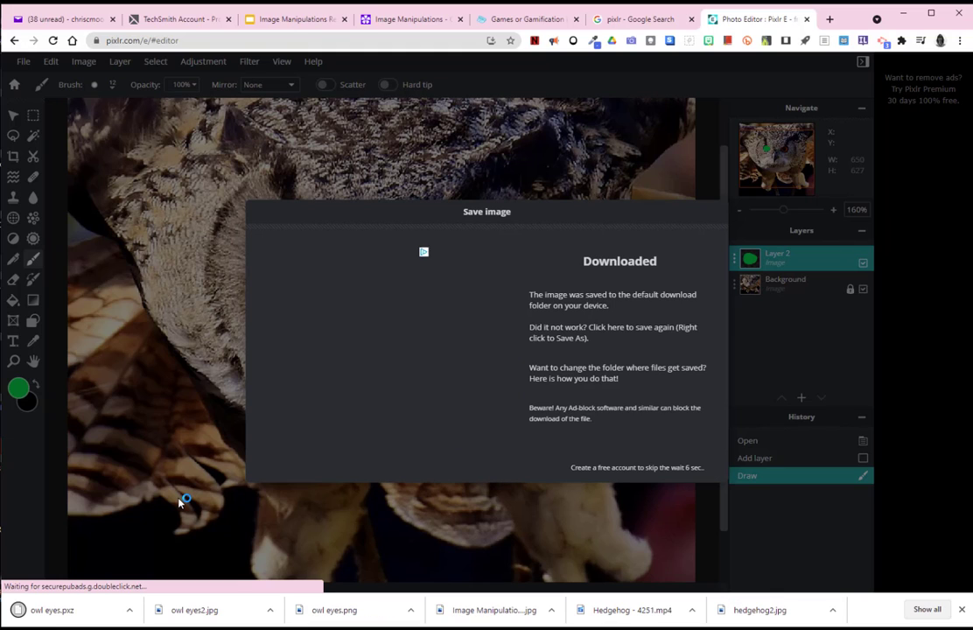
# Move owl eyes.pxz from the Downloads folder into Desktop > computer design > photoshop
pyautogui.click(129, 610)
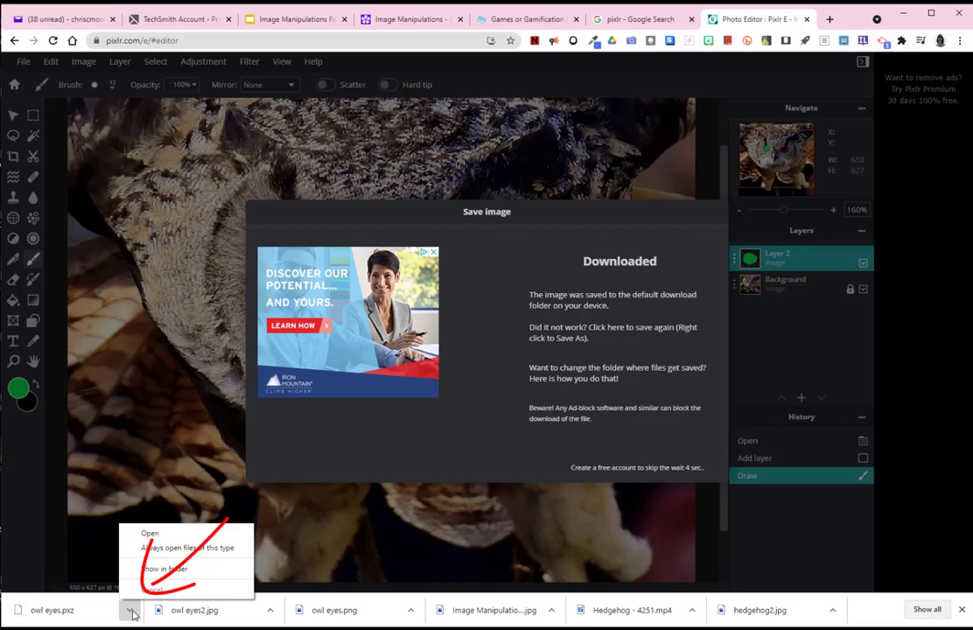
pyautogui.click(159, 569)
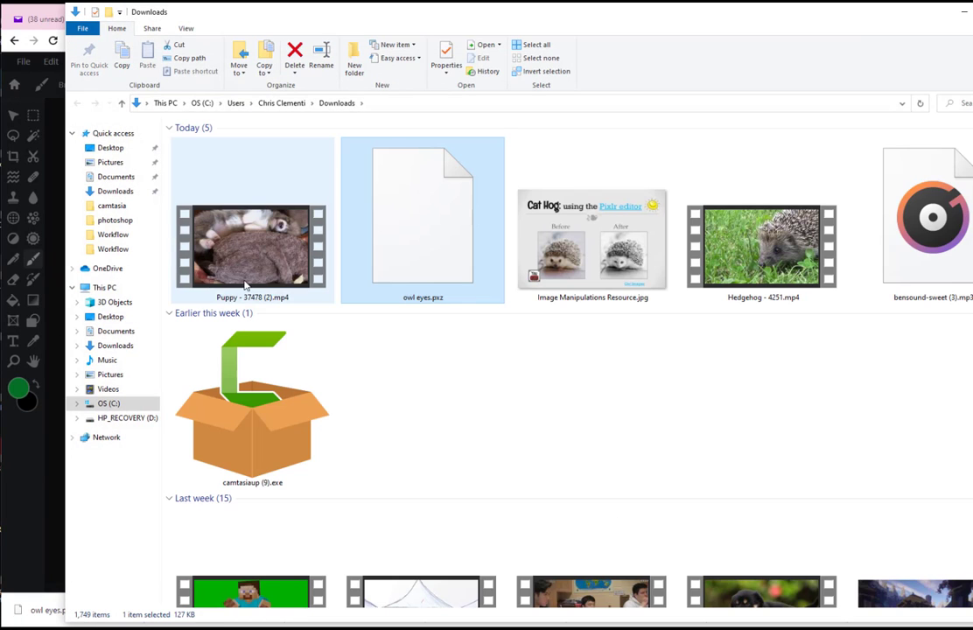
pyautogui.rightClick(404, 196)
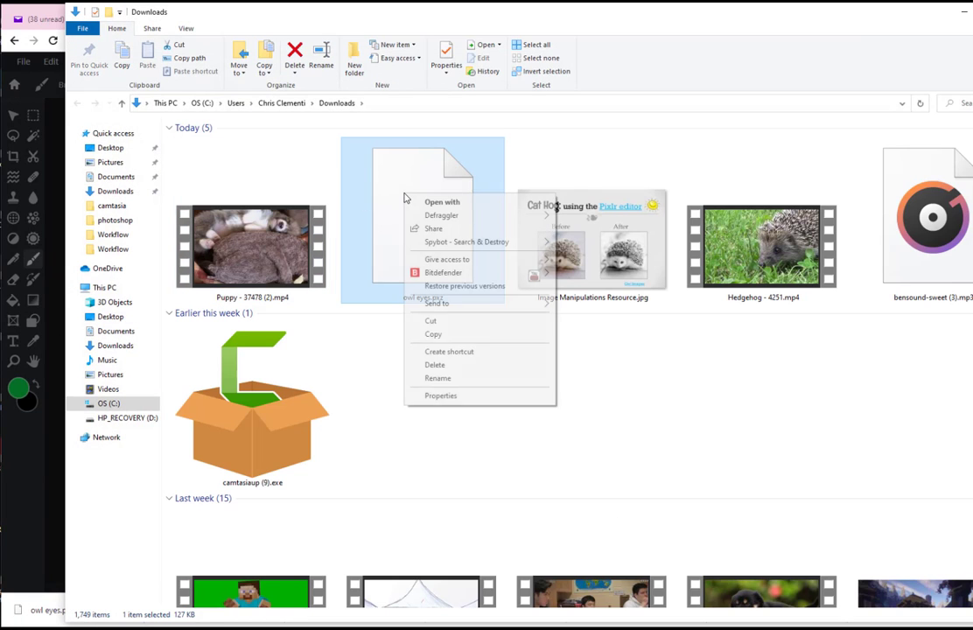
pyautogui.click(433, 322)
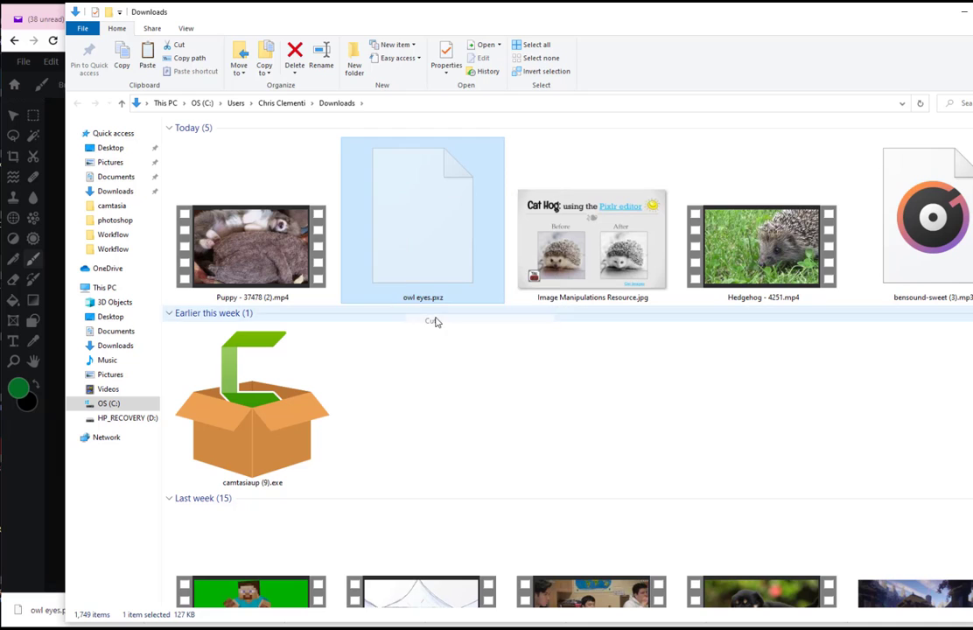
pyautogui.click(108, 148)
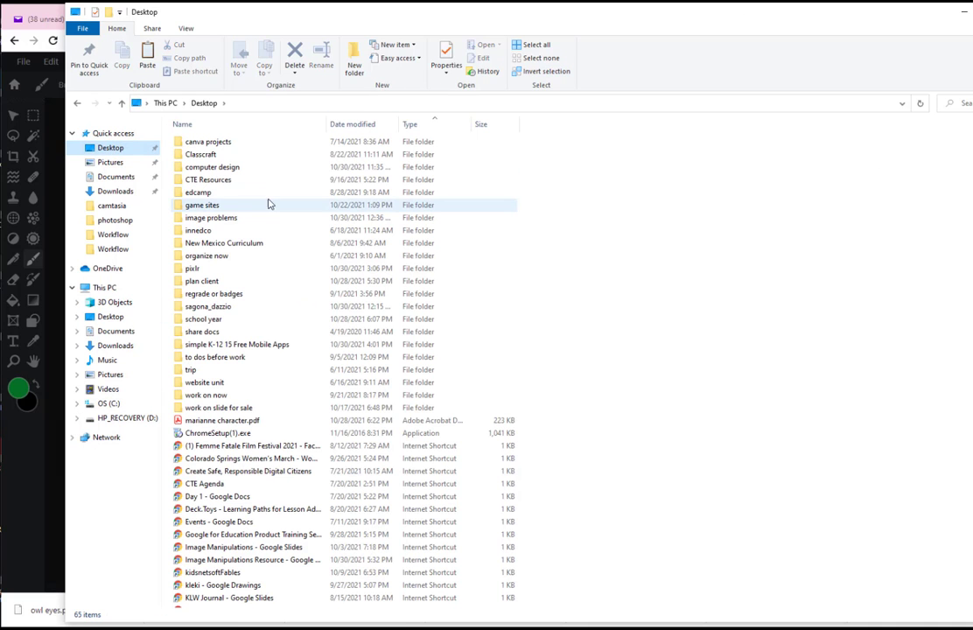
pyautogui.doubleClick(212, 167)
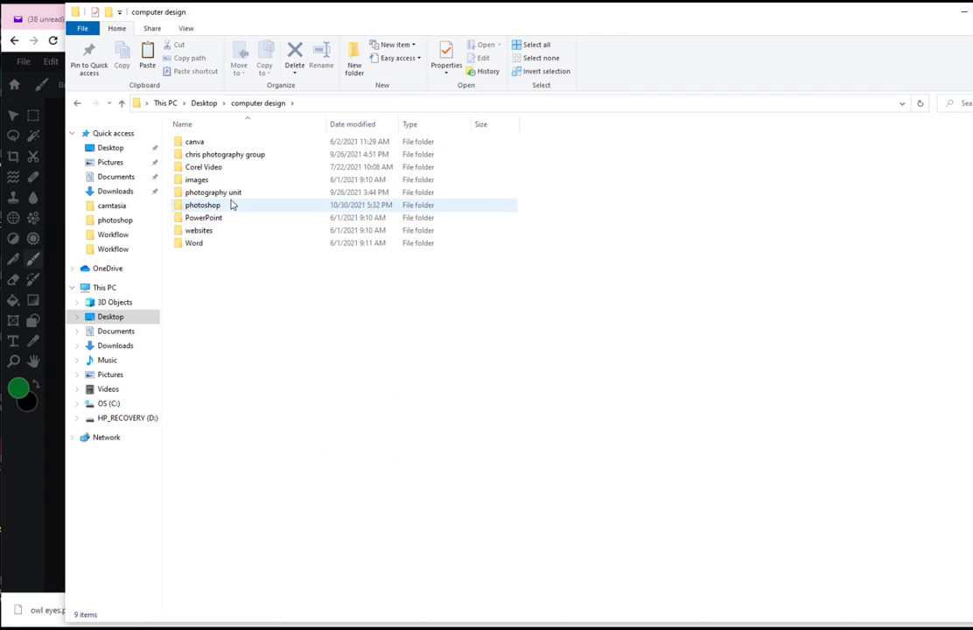
pyautogui.doubleClick(203, 204)
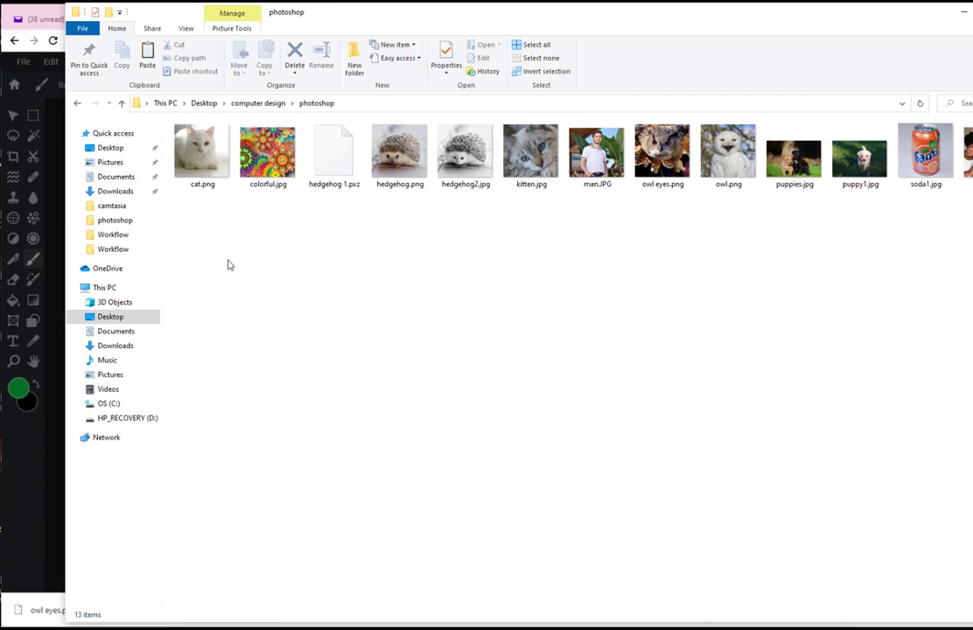
pyautogui.rightClick(227, 265)
pyautogui.click(252, 341)
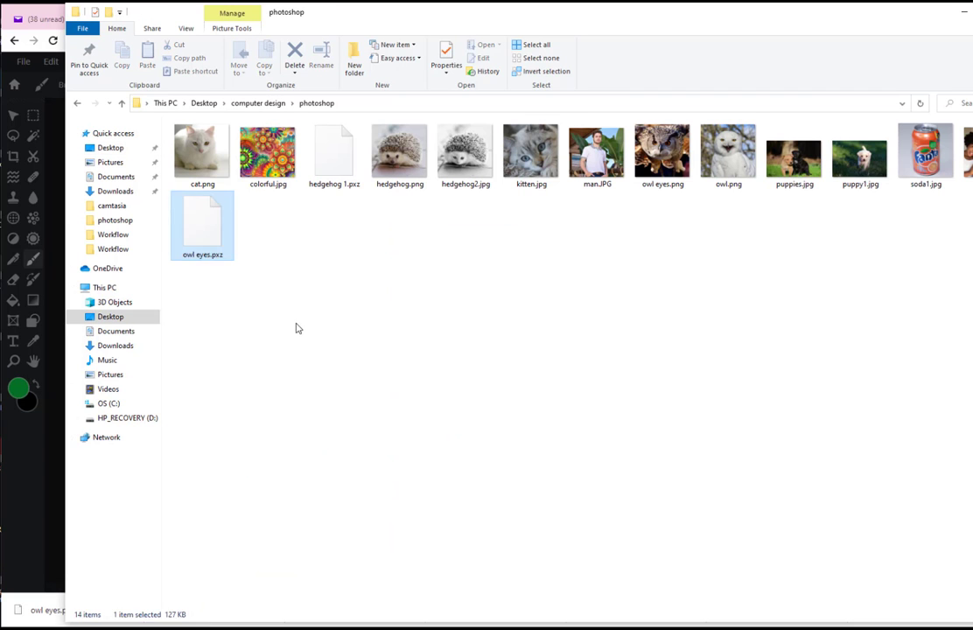
# Close the editor's browser tab, relaunch Pixlr E from the pixlr search results, and open owl eyes.pxz from the photoshop folder
pyautogui.hotkey('alt', 'Tab')
pyautogui.click(808, 19)
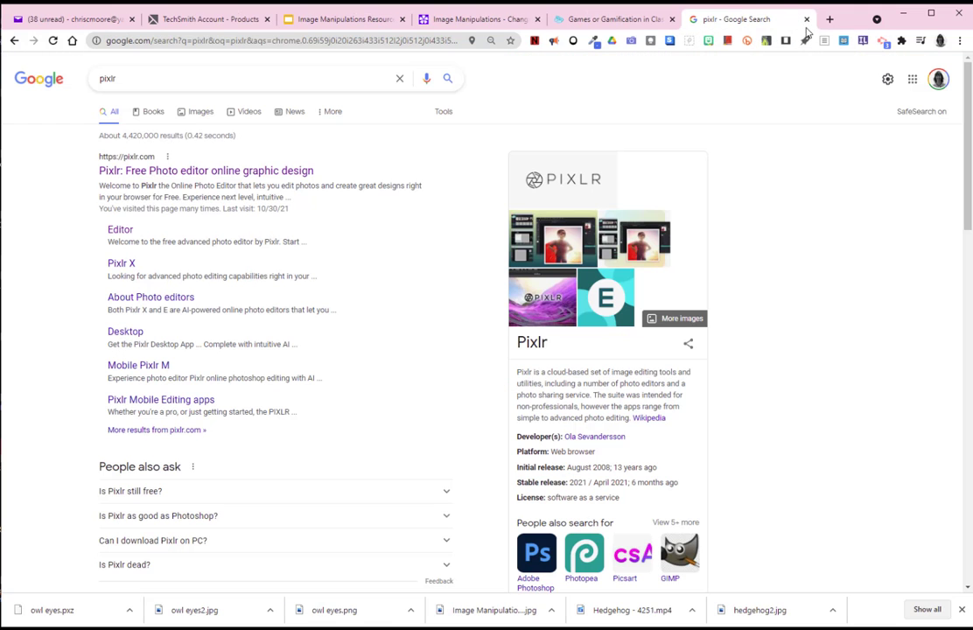
pyautogui.click(195, 171)
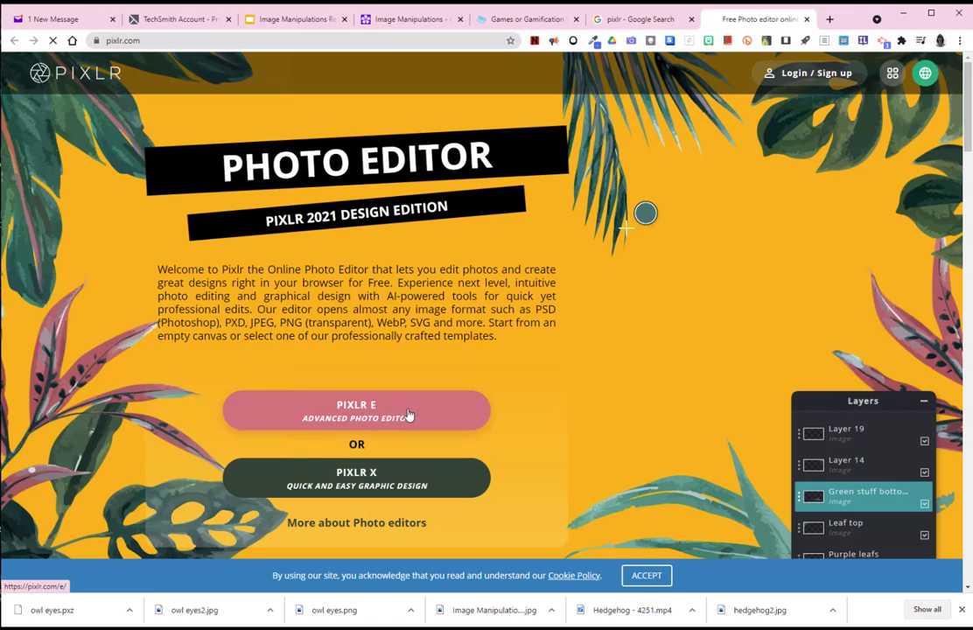
pyautogui.click(408, 413)
pyautogui.click(512, 239)
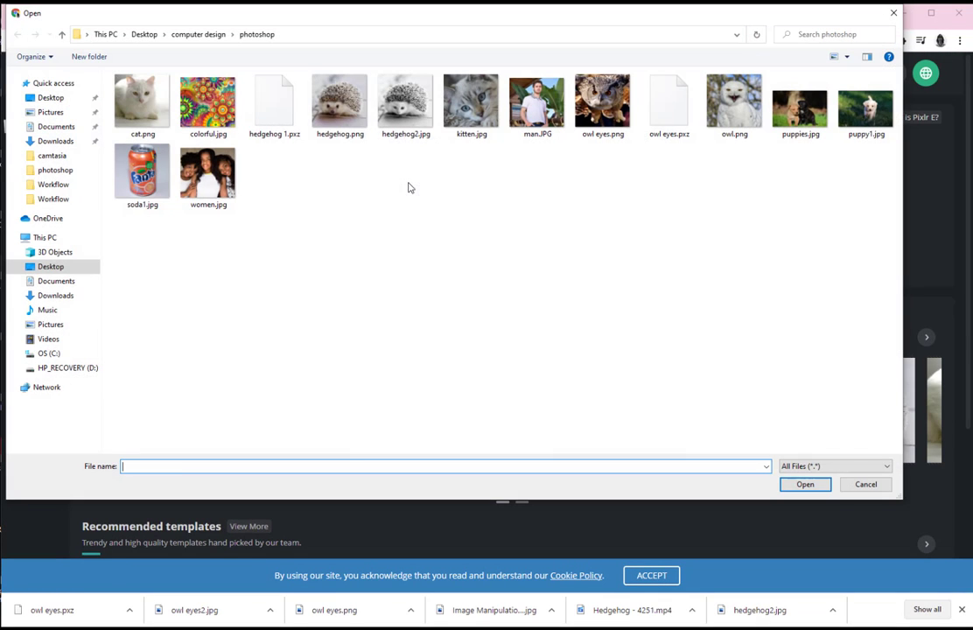
pyautogui.doubleClick(666, 108)
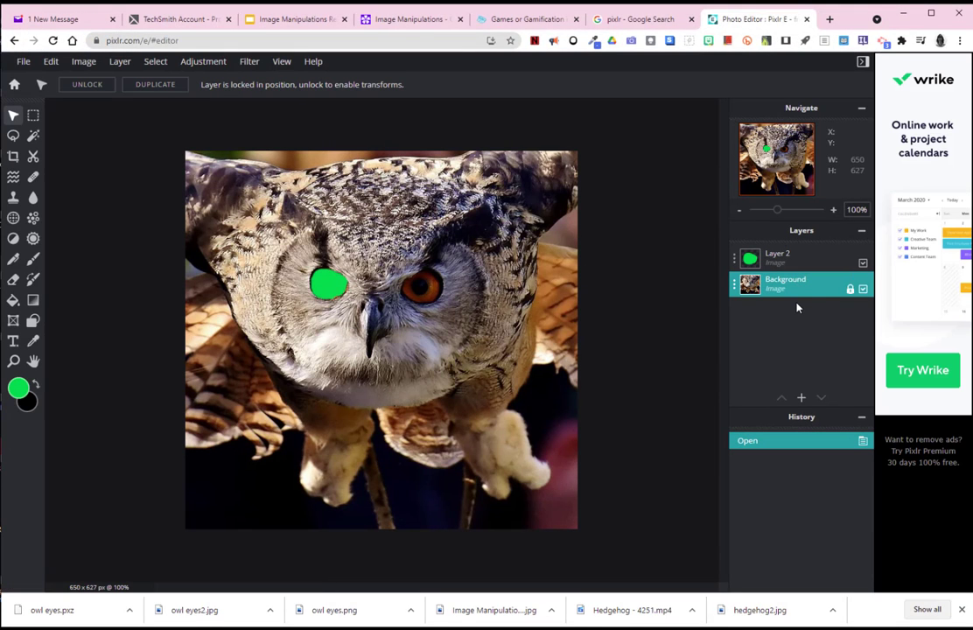
# Paint over the owl's eye right of the beak in green on the Background layer with the 40 px brush
pyautogui.click(32, 258)
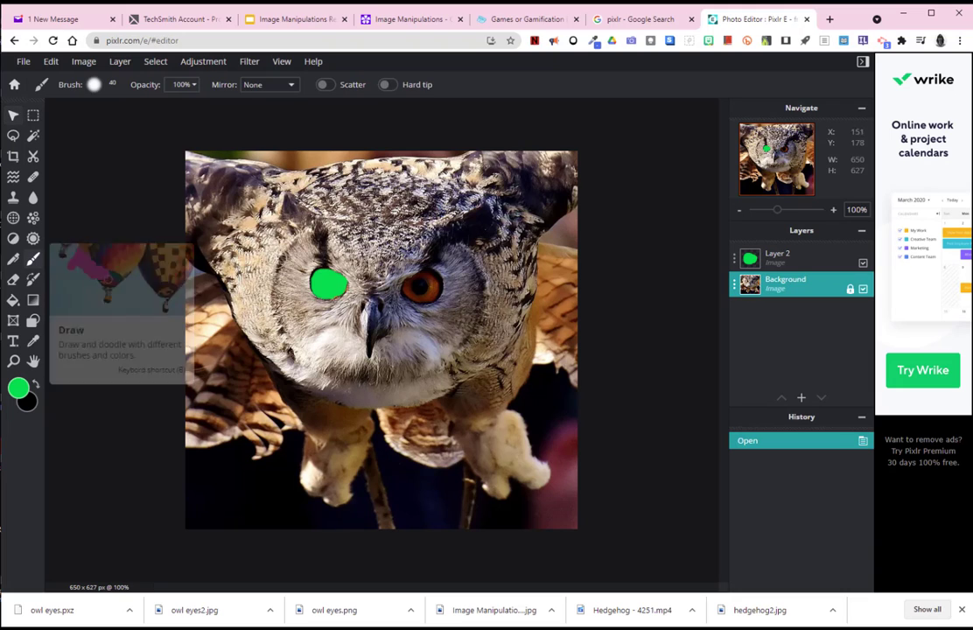
pyautogui.click(13, 361)
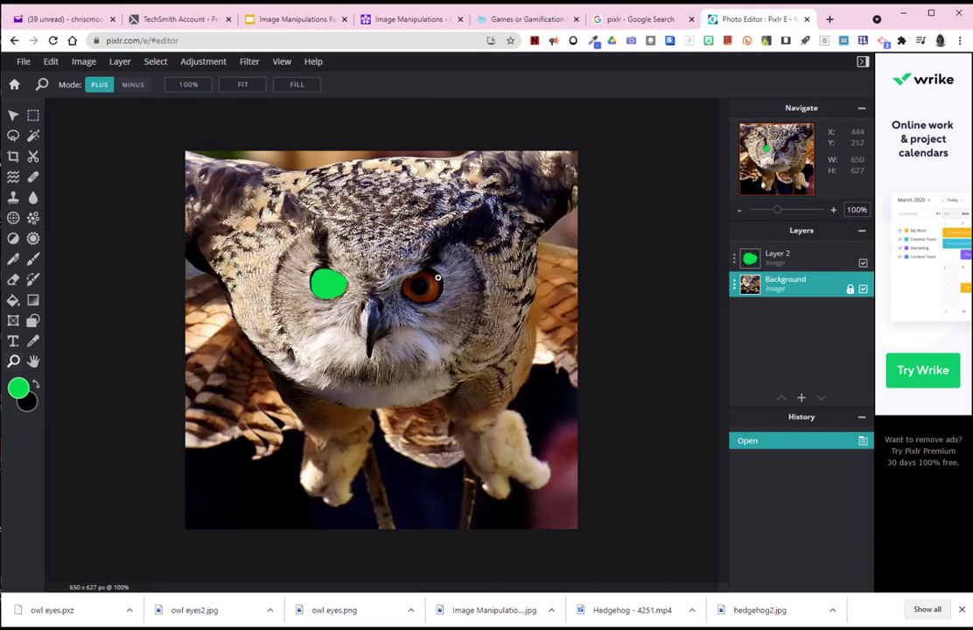
pyautogui.click(435, 298)
pyautogui.click(32, 258)
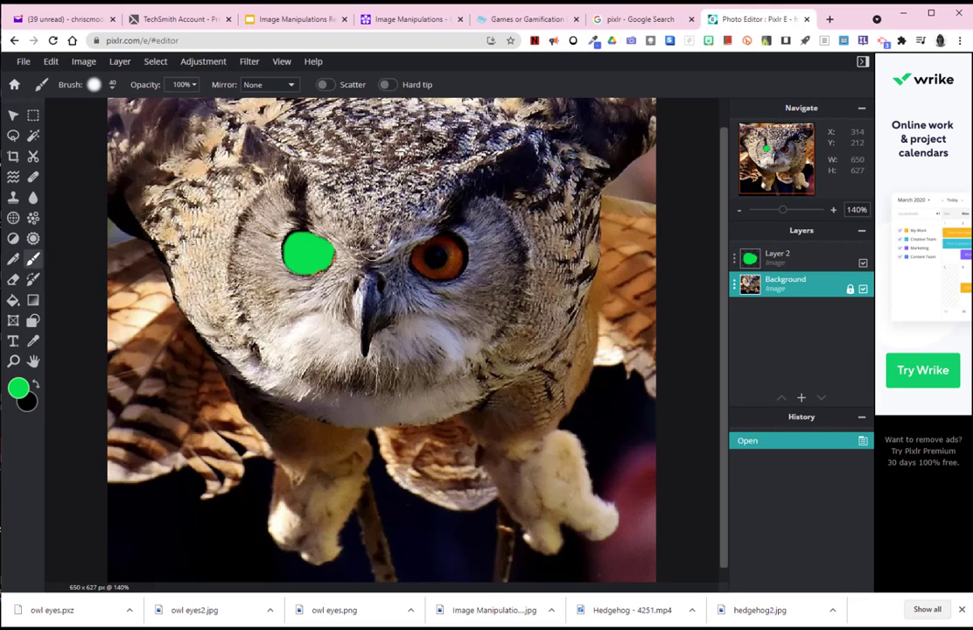
pyautogui.moveTo(437, 249)
pyautogui.mouseDown()
pyautogui.moveTo(448, 261)
pyautogui.moveTo(428, 258)
pyautogui.moveTo(451, 260)
pyautogui.moveTo(443, 248)
pyautogui.moveTo(419, 262)
pyautogui.mouseUp()
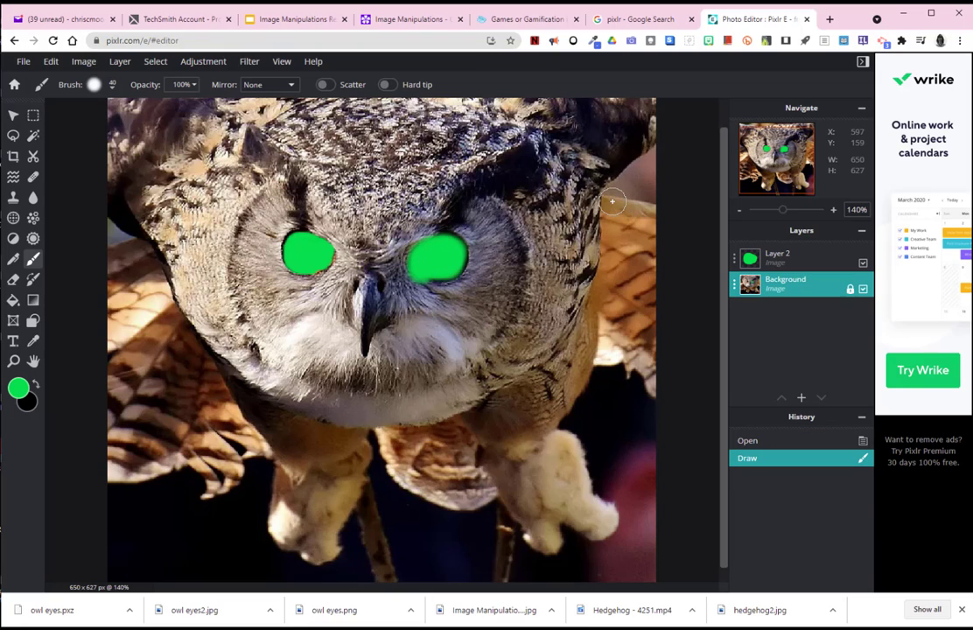
# Set the blend mode of Layer 2 to Color
pyautogui.click(803, 261)
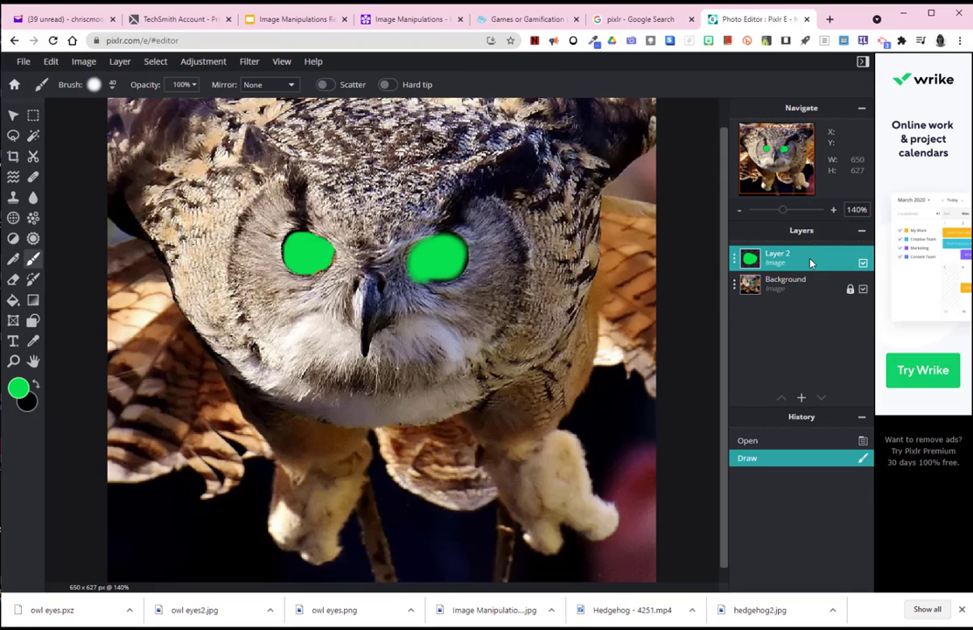
pyautogui.click(735, 263)
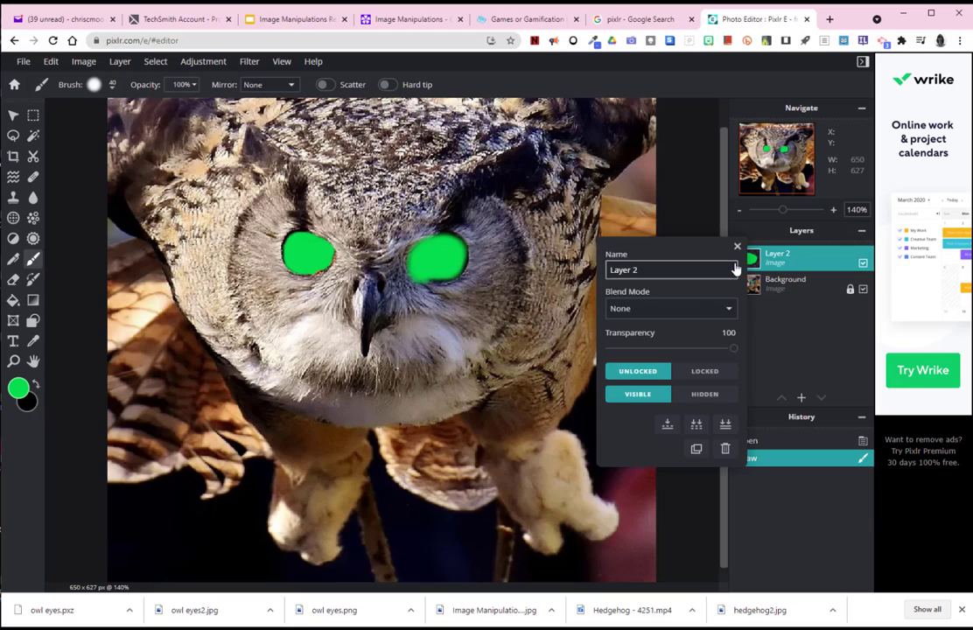
pyautogui.click(648, 312)
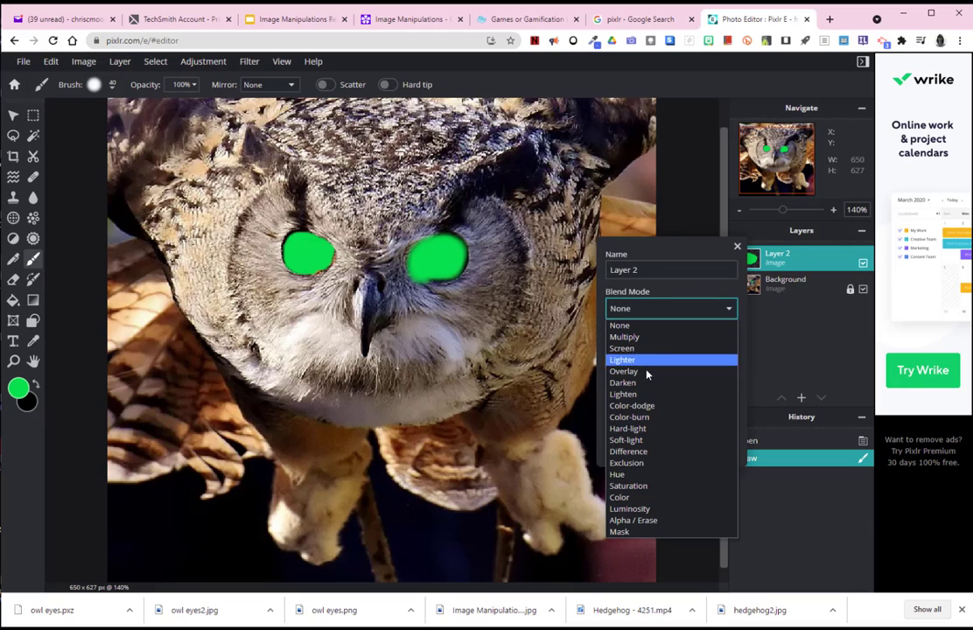
pyautogui.click(651, 497)
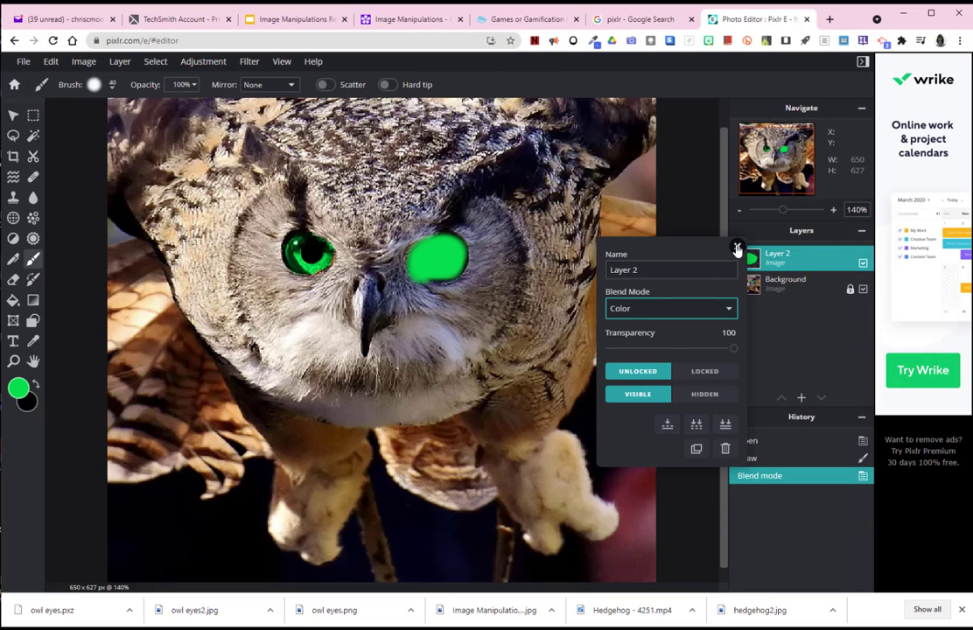
# Close the layer settings, then hide and reshow Layer 2 to check which eye's green paint it holds
pyautogui.click(737, 248)
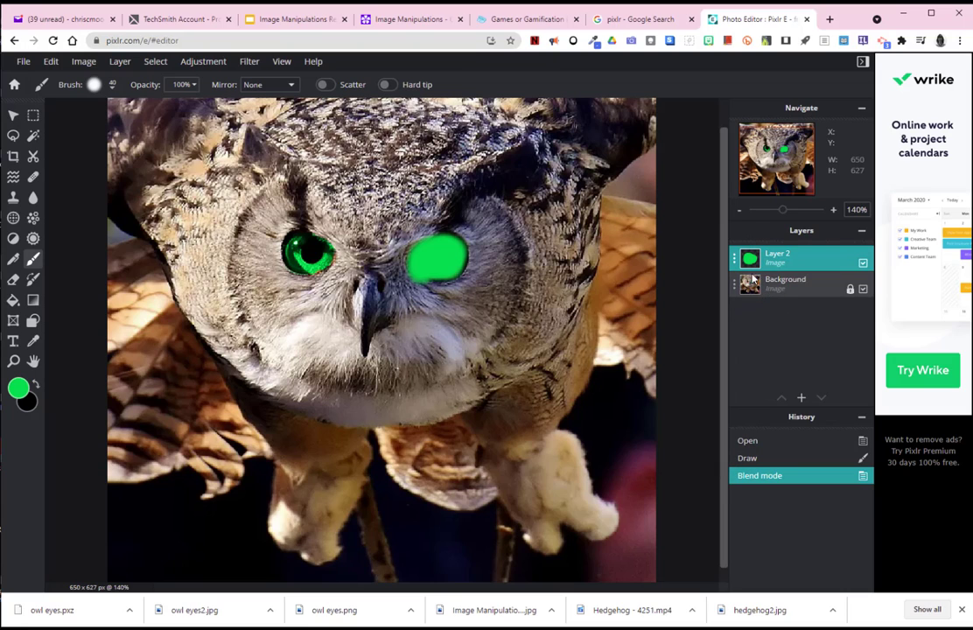
pyautogui.click(797, 292)
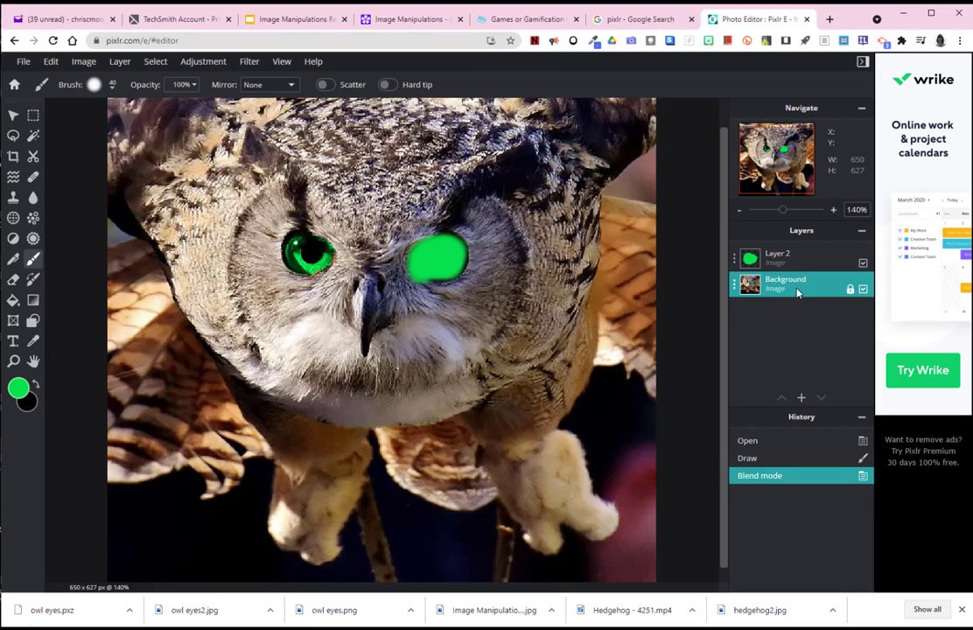
pyautogui.click(863, 265)
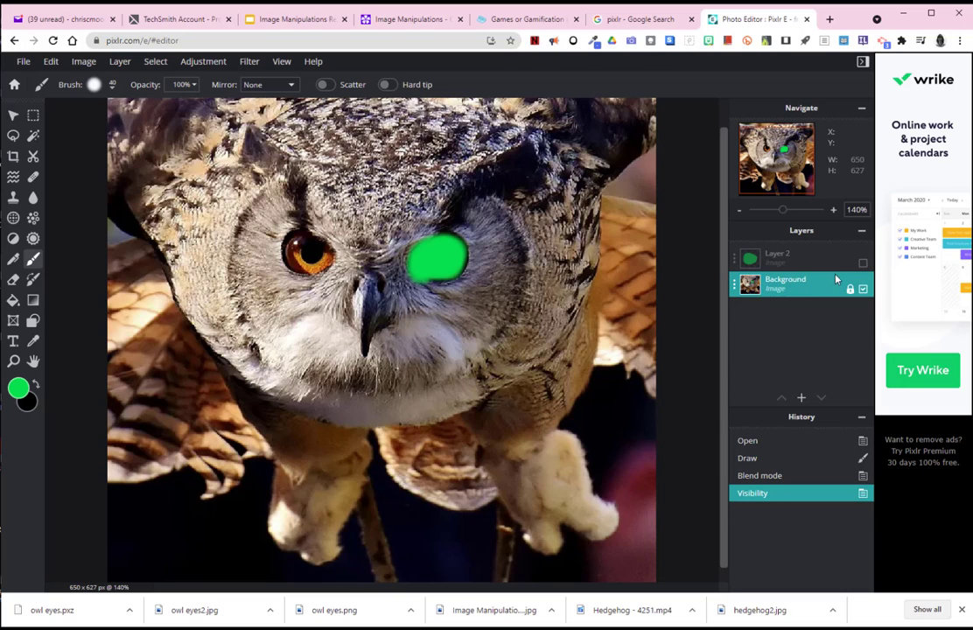
pyautogui.click(862, 262)
# Undo the visibility toggles, the Color blend mode and the green brush stroke painted on the Background layer
pyautogui.click(51, 61)
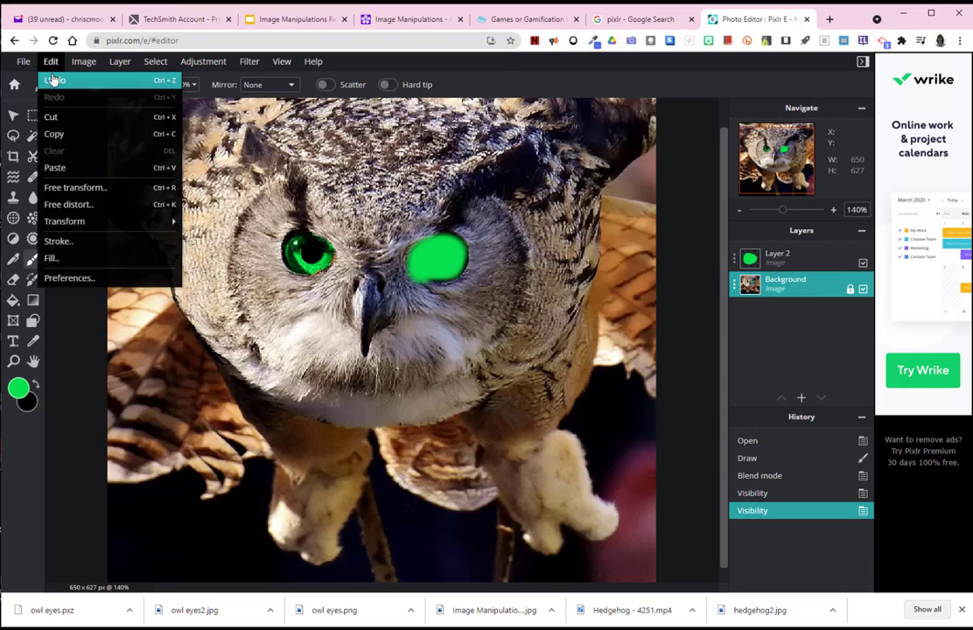
pyautogui.click(55, 79)
pyautogui.click(51, 61)
pyautogui.click(55, 80)
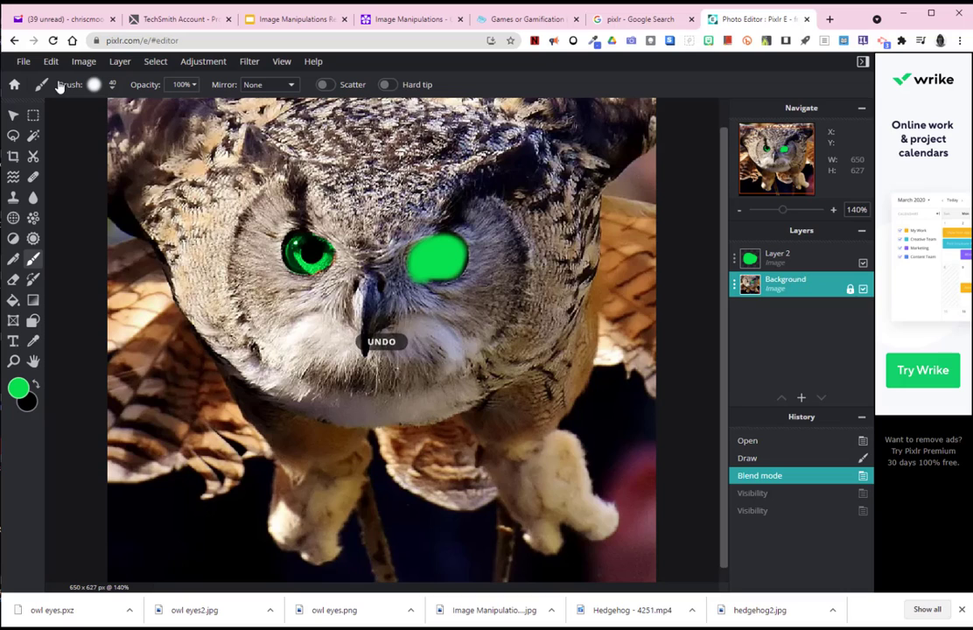
pyautogui.click(51, 61)
pyautogui.click(55, 80)
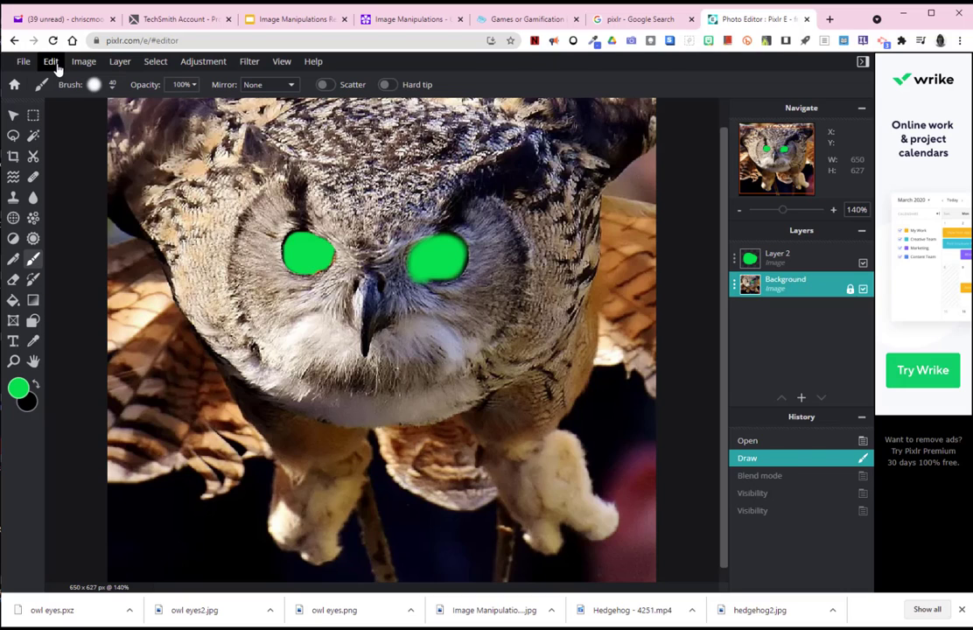
pyautogui.click(51, 62)
pyautogui.click(54, 80)
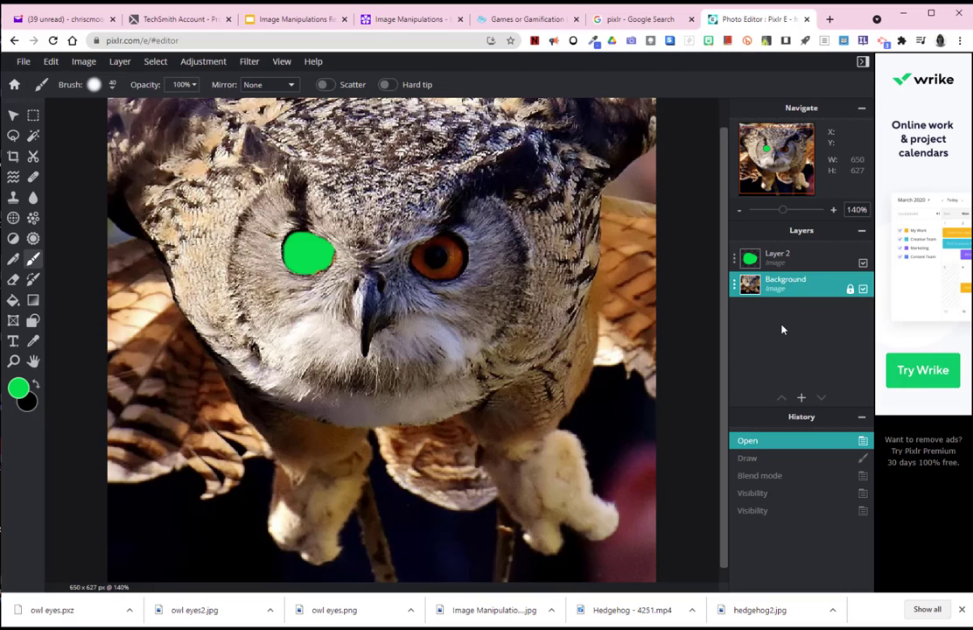
# Paint the eye right of the beak green on Layer 2 and set that layer's blend mode to Color
pyautogui.click(776, 258)
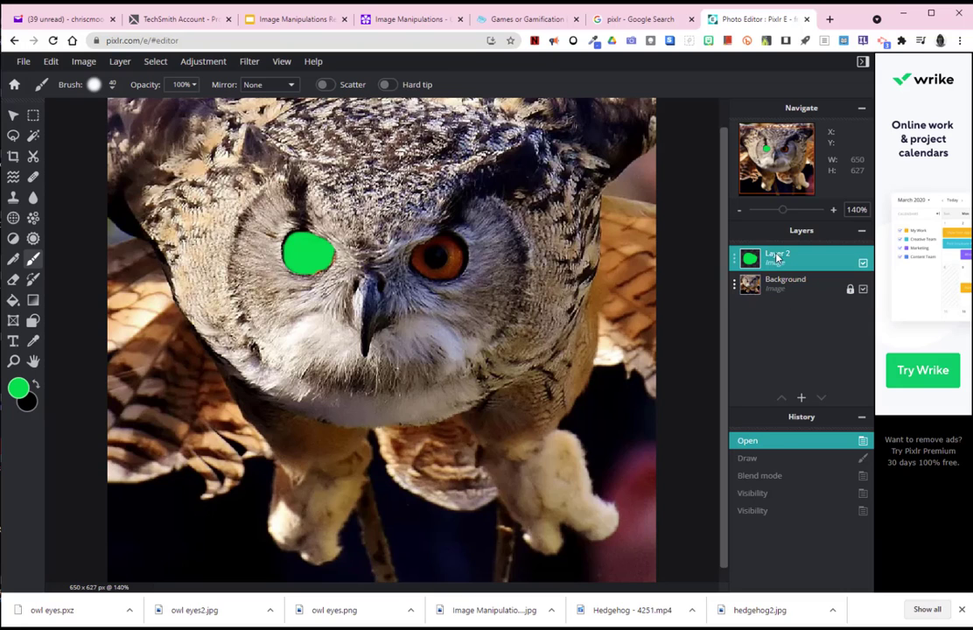
pyautogui.moveTo(438, 257)
pyautogui.mouseDown()
pyautogui.moveTo(446, 249)
pyautogui.moveTo(457, 265)
pyautogui.moveTo(429, 264)
pyautogui.mouseUp()
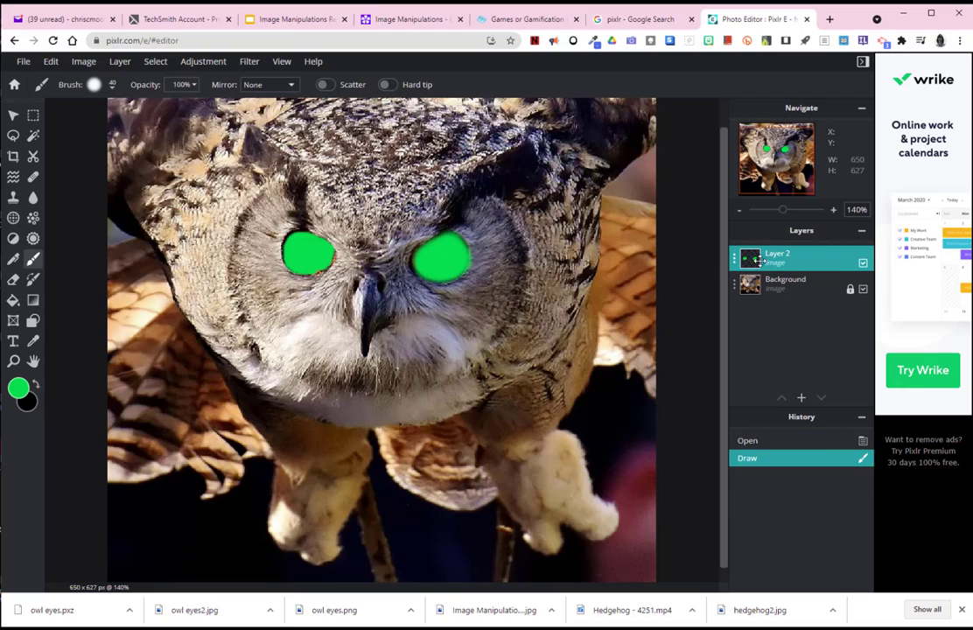
pyautogui.click(738, 258)
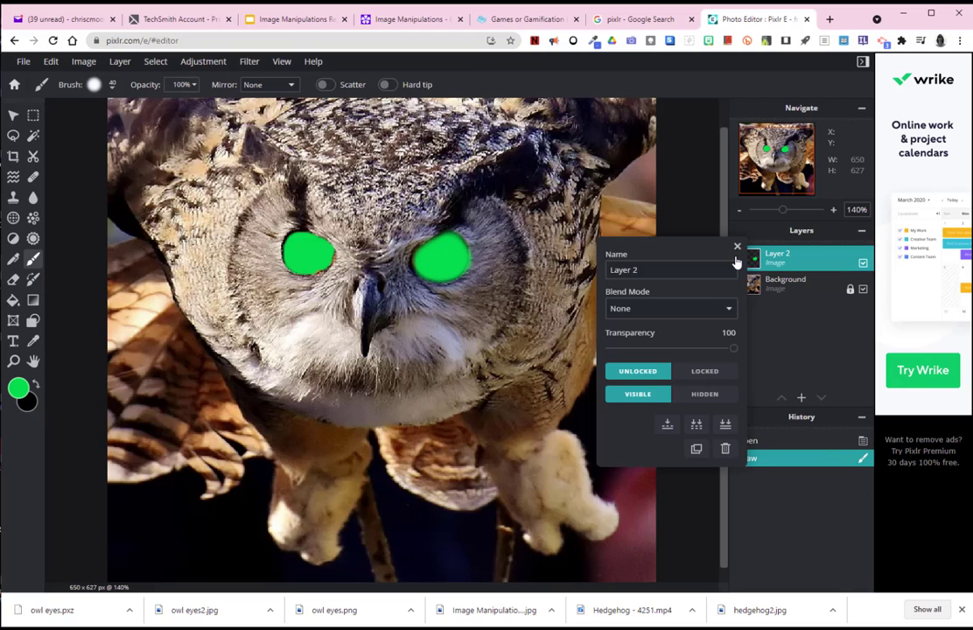
pyautogui.click(680, 307)
pyautogui.click(667, 495)
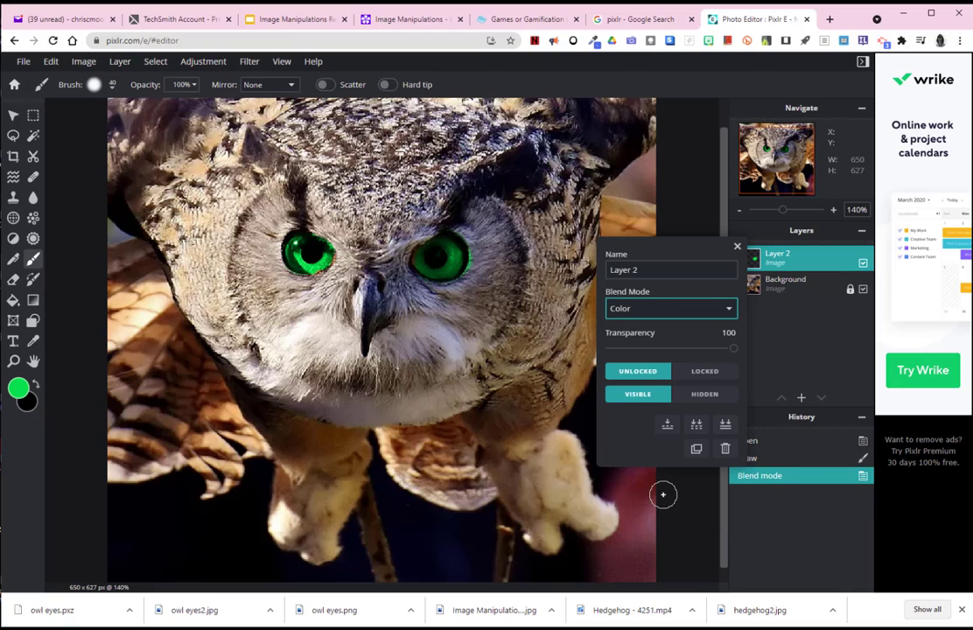
pyautogui.click(659, 491)
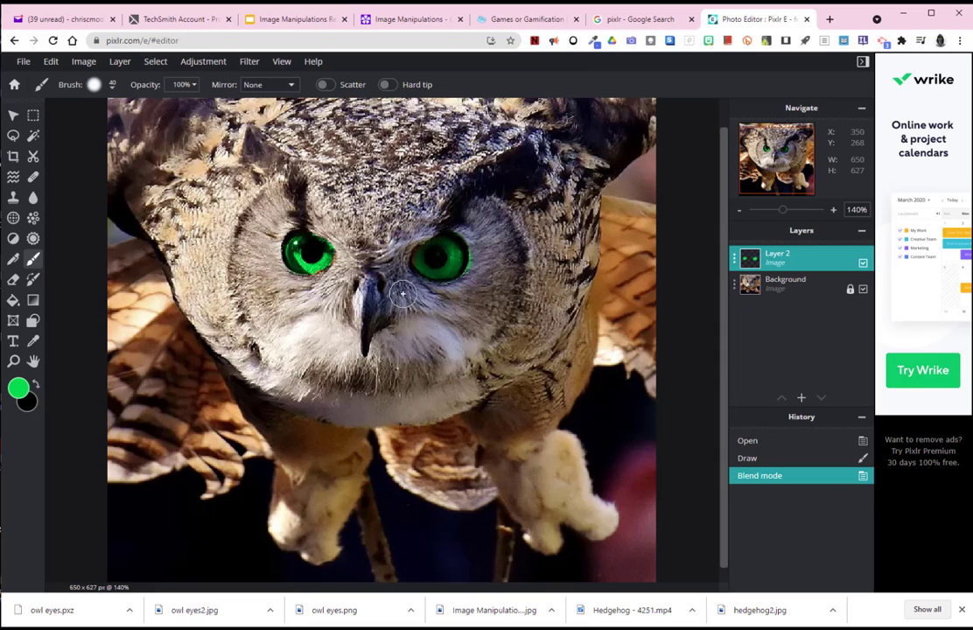
# Erase the green spill around the rims of both owl eyes on Layer 2 with a 13 px eraser
pyautogui.click(14, 361)
pyautogui.click(428, 250)
pyautogui.click(434, 254)
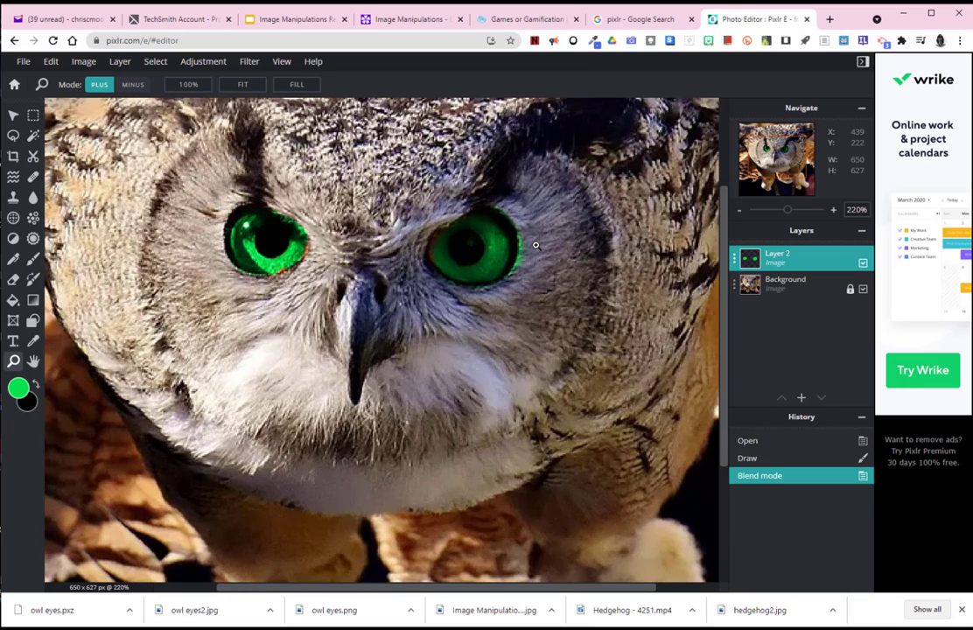
pyautogui.click(15, 281)
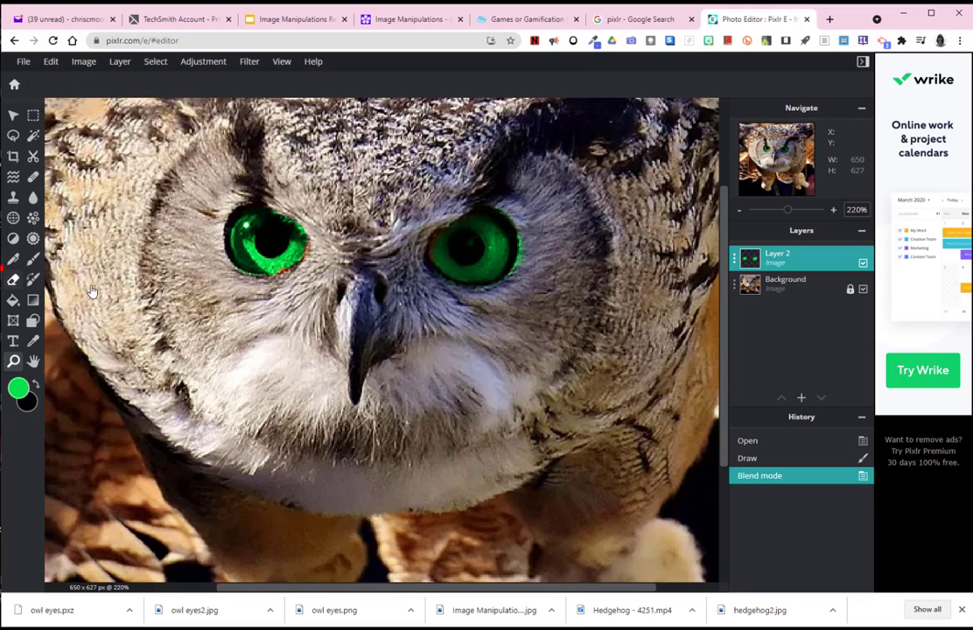
pyautogui.click(94, 85)
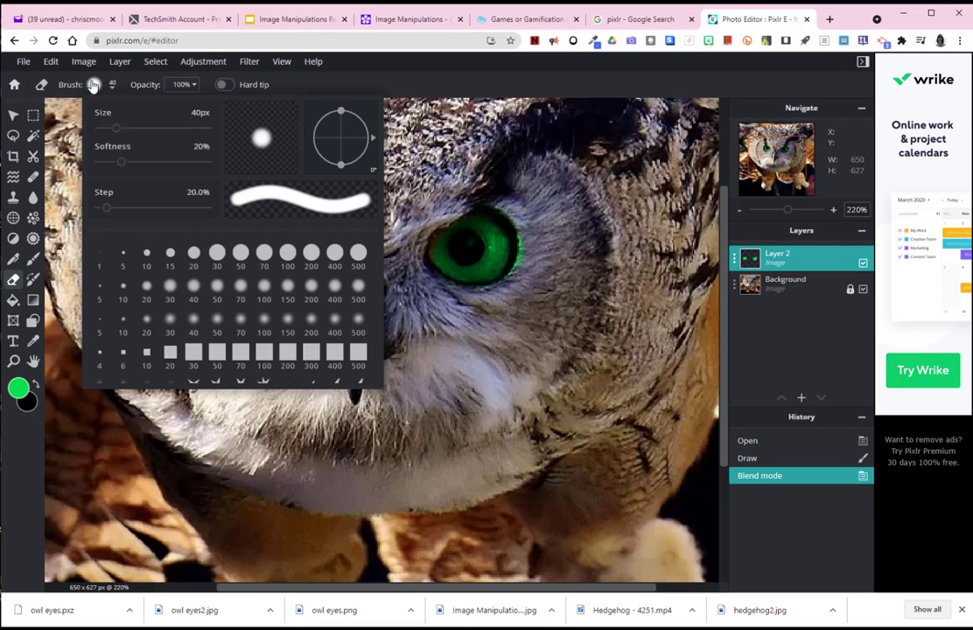
pyautogui.moveTo(107, 125); pyautogui.dragTo(96, 126)
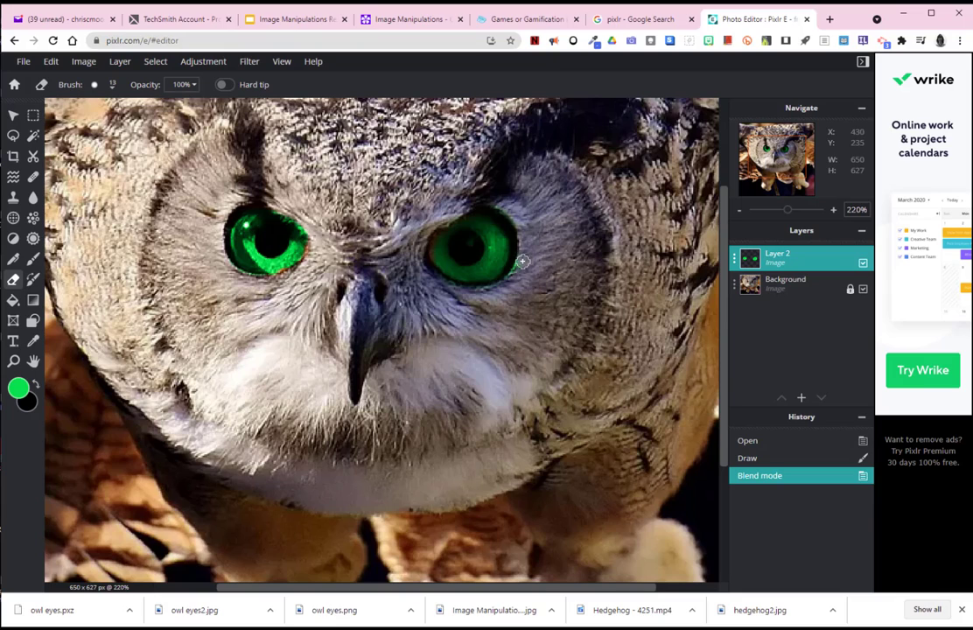
pyautogui.moveTo(522, 261)
pyautogui.mouseDown()
pyautogui.moveTo(448, 234)
pyautogui.moveTo(428, 255)
pyautogui.mouseUp()
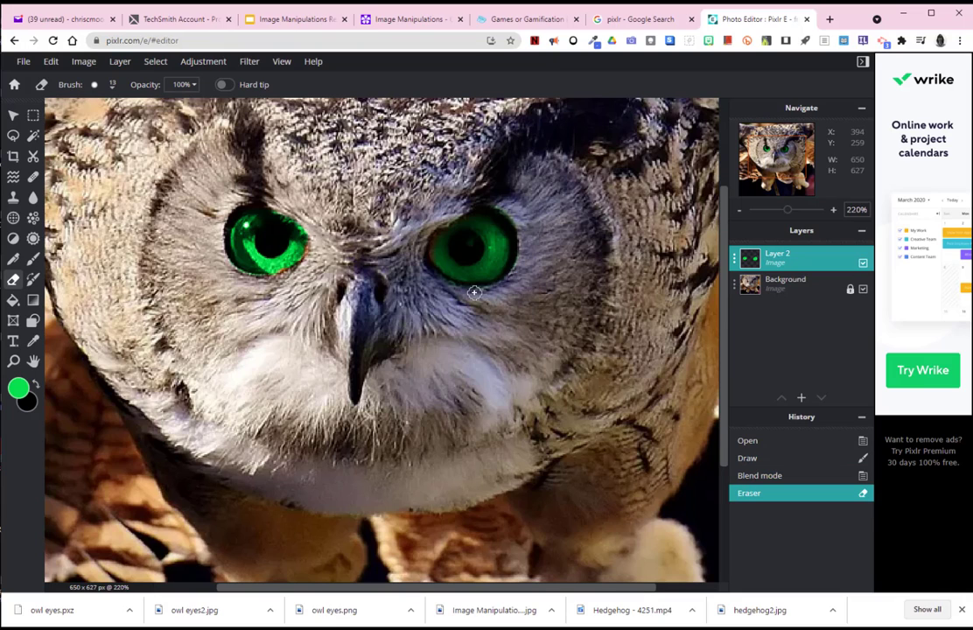
pyautogui.moveTo(473, 292); pyautogui.dragTo(392, 253)
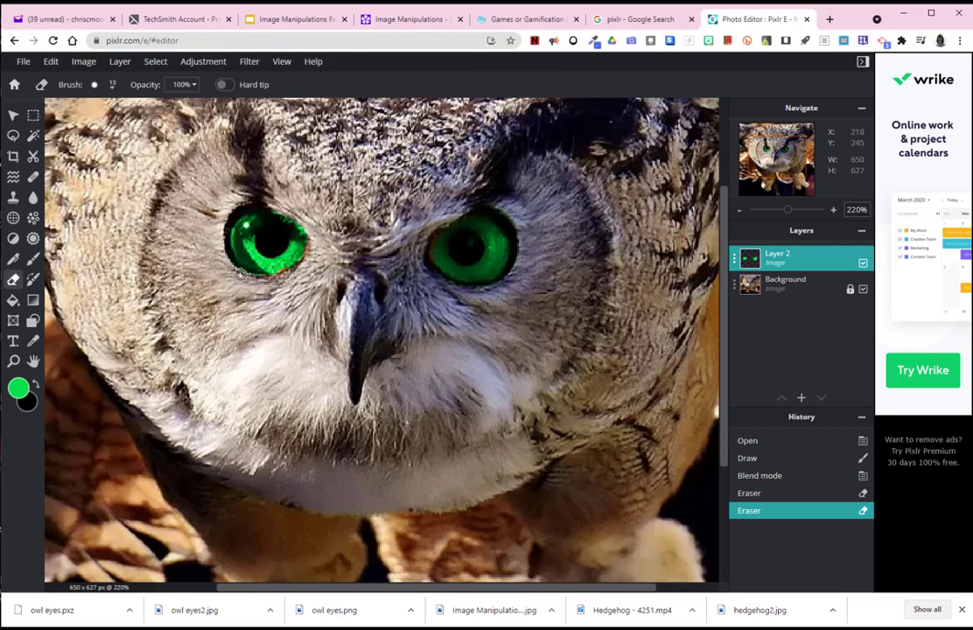
pyautogui.moveTo(257, 279); pyautogui.dragTo(229, 243)
pyautogui.moveTo(229, 243); pyautogui.dragTo(236, 248)
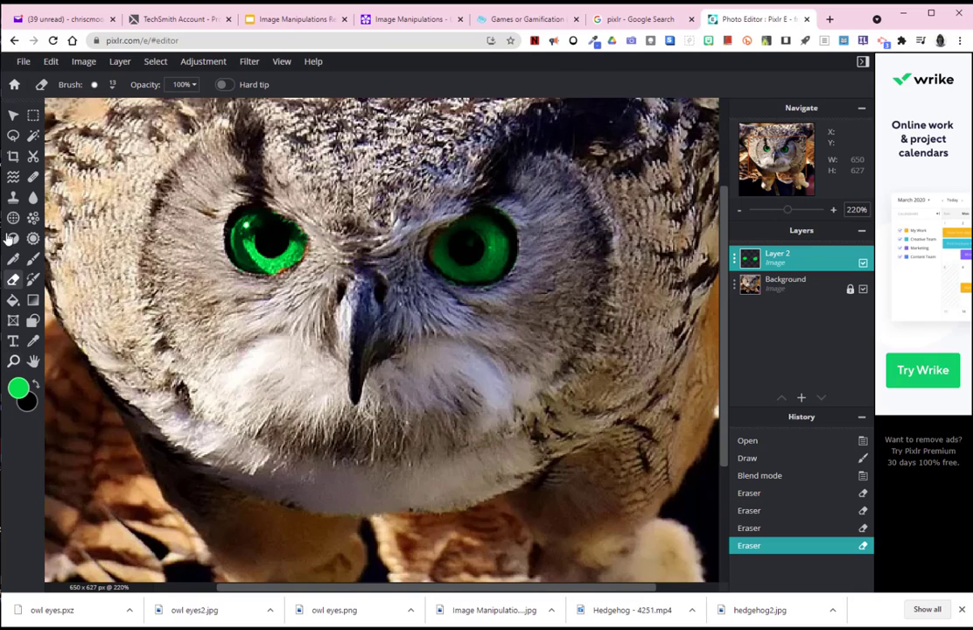
# Touch up the uncoloured edges of both irises in green on Layer 2 with a 10 px brush
pyautogui.click(32, 259)
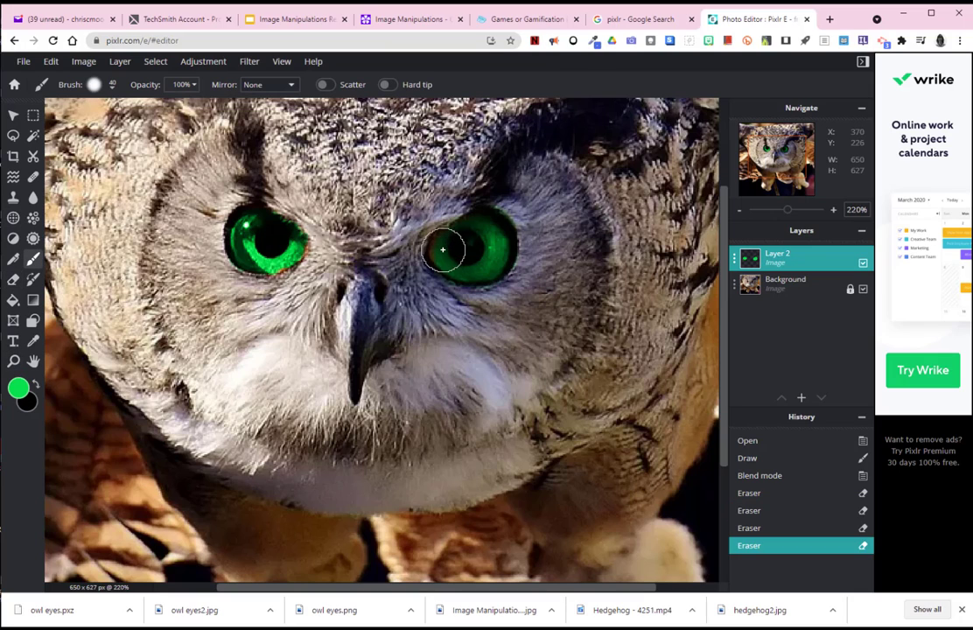
pyautogui.click(94, 85)
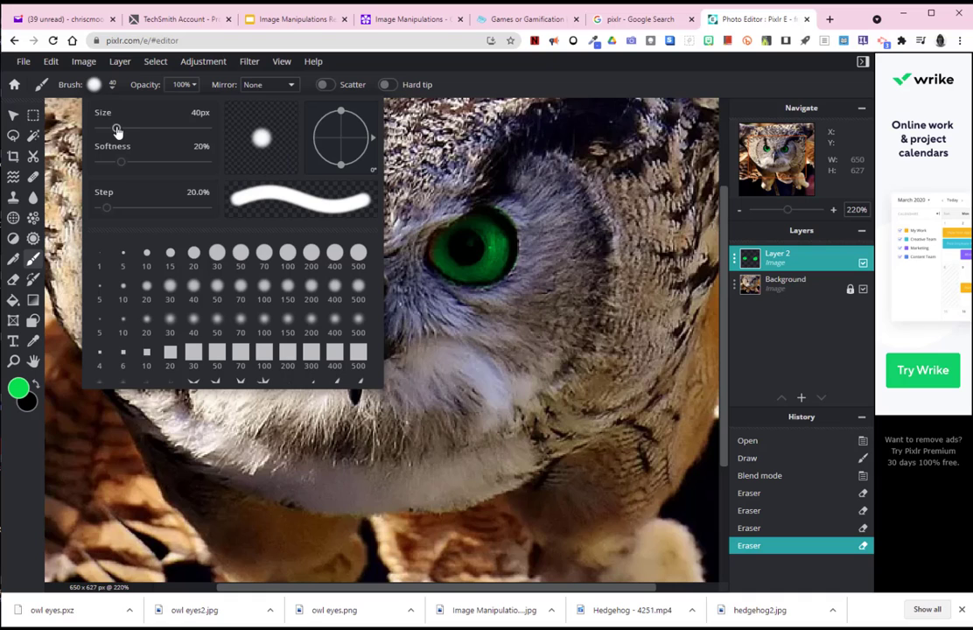
pyautogui.moveTo(118, 130); pyautogui.dragTo(103, 128)
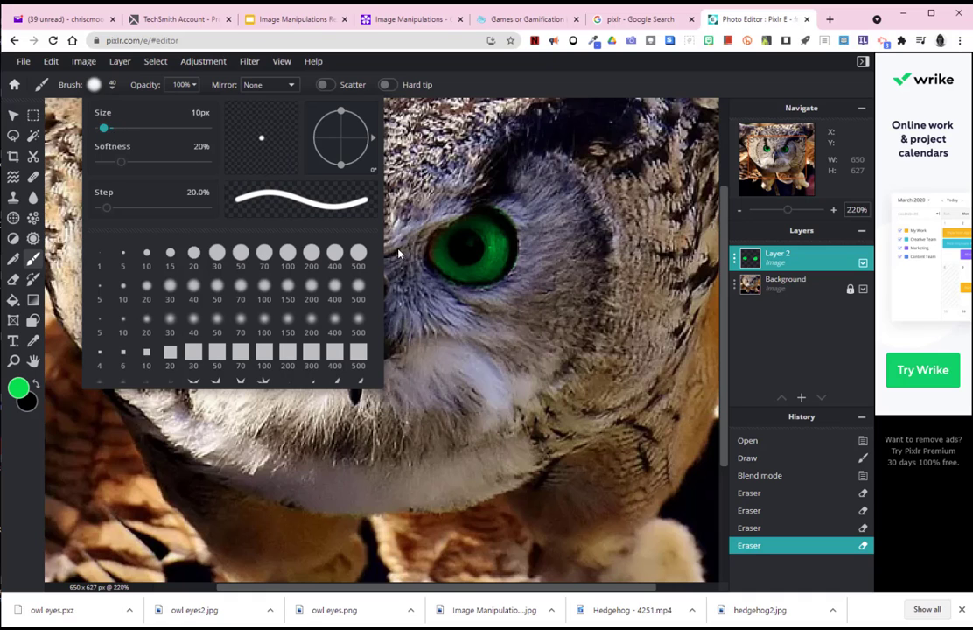
pyautogui.click(434, 252)
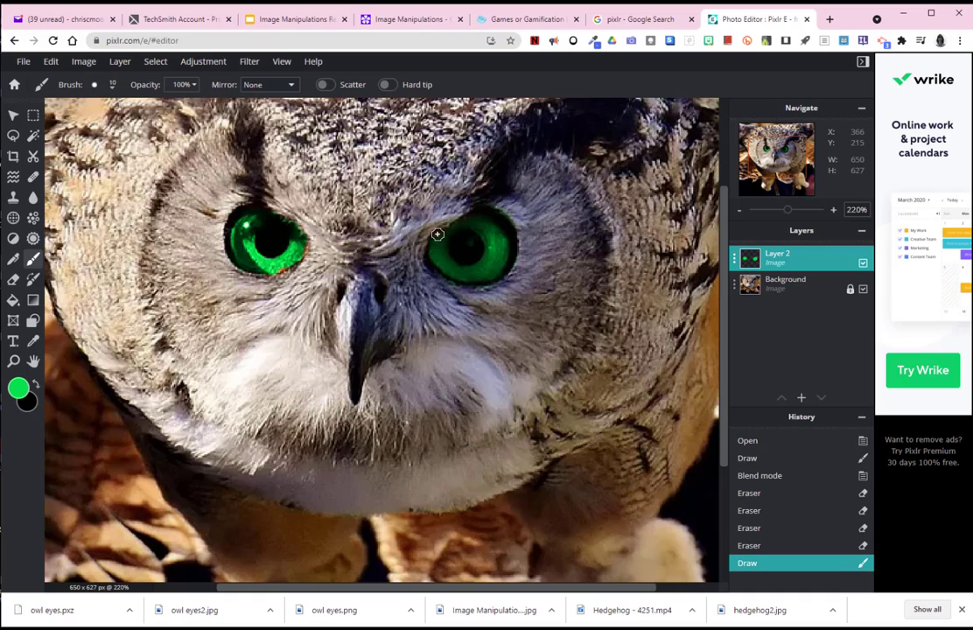
pyautogui.moveTo(262, 210)
pyautogui.mouseDown()
pyautogui.moveTo(254, 223)
pyautogui.moveTo(285, 262)
pyautogui.moveTo(244, 231)
pyautogui.mouseUp()
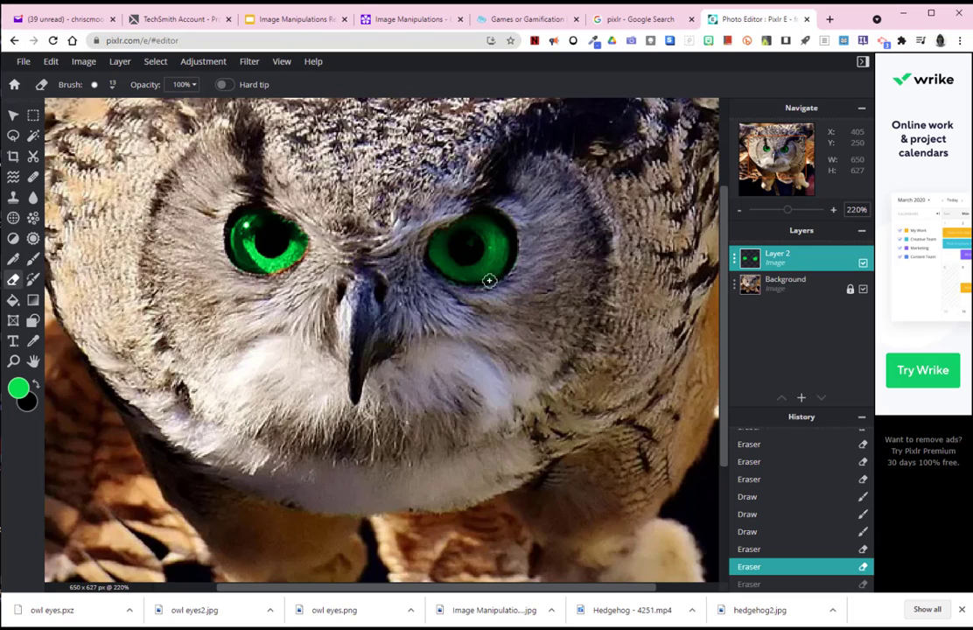
# View the image at 100% and set the transparency of Layer 2 to 84
pyautogui.click(282, 62)
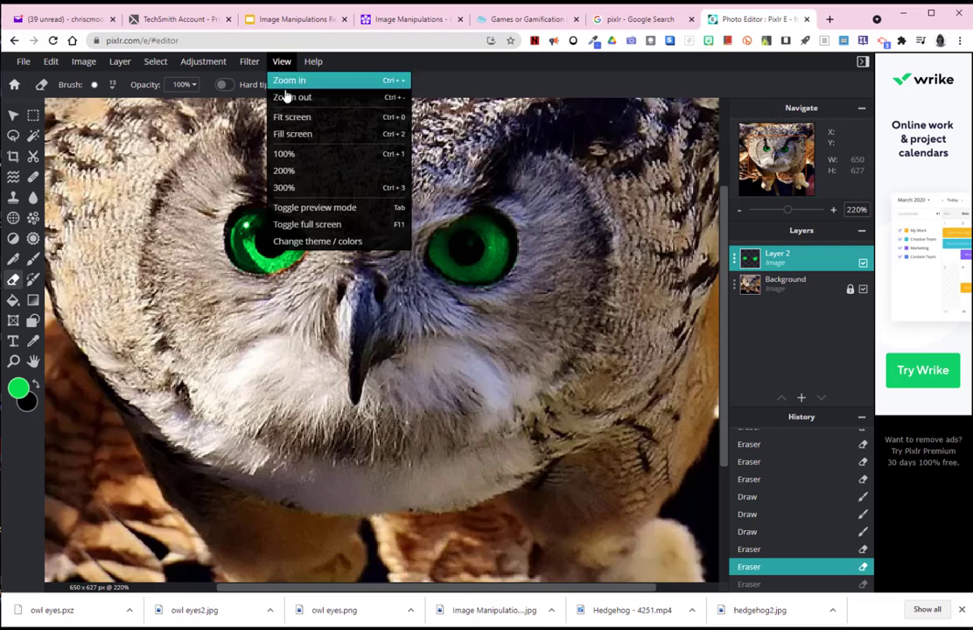
pyautogui.click(299, 154)
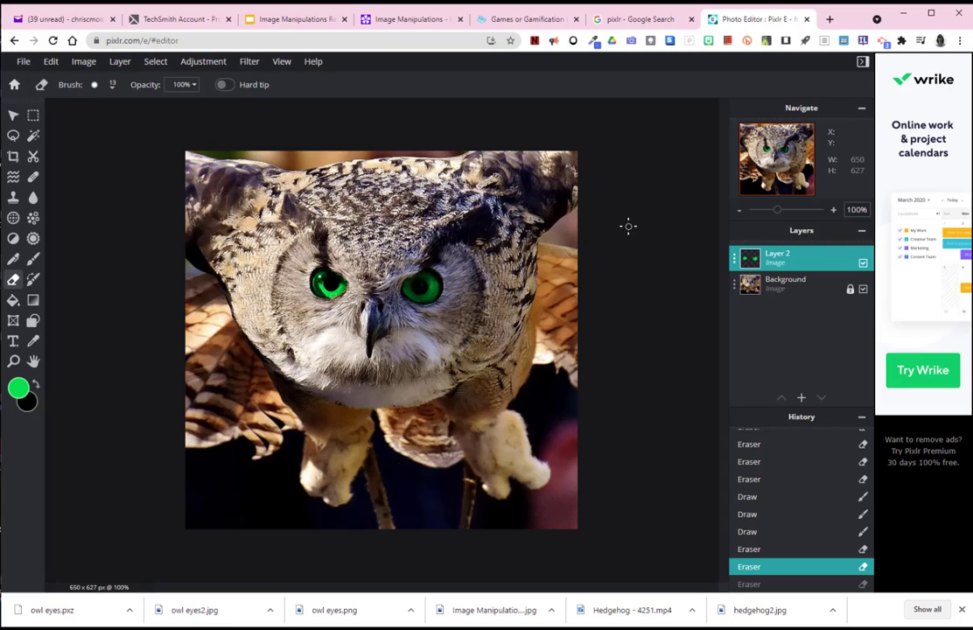
pyautogui.click(734, 261)
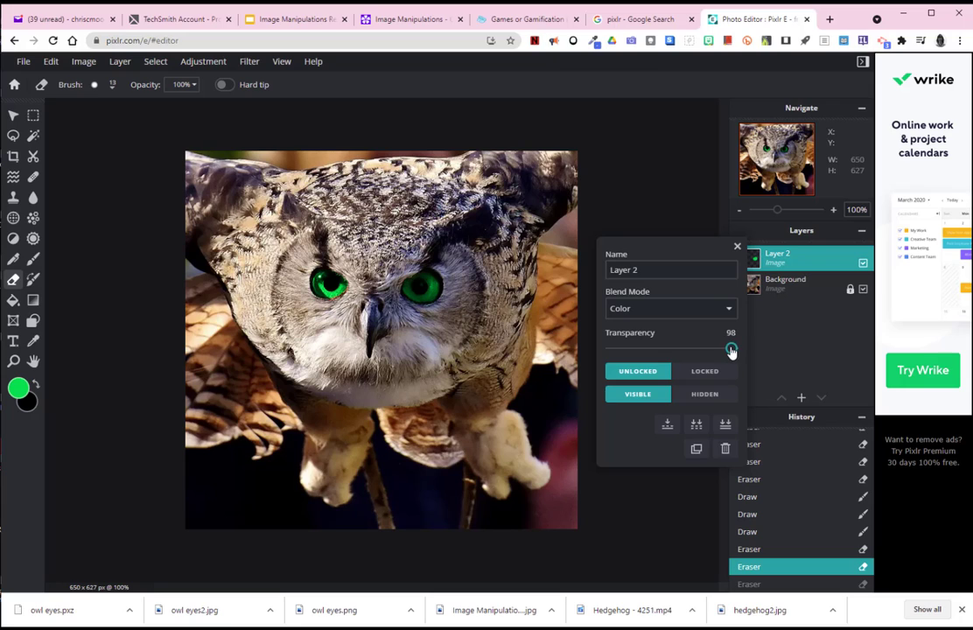
pyautogui.moveTo(731, 348)
pyautogui.mouseDown()
pyautogui.moveTo(665, 349)
pyautogui.moveTo(699, 359)
pyautogui.moveTo(714, 351)
pyautogui.mouseUp()
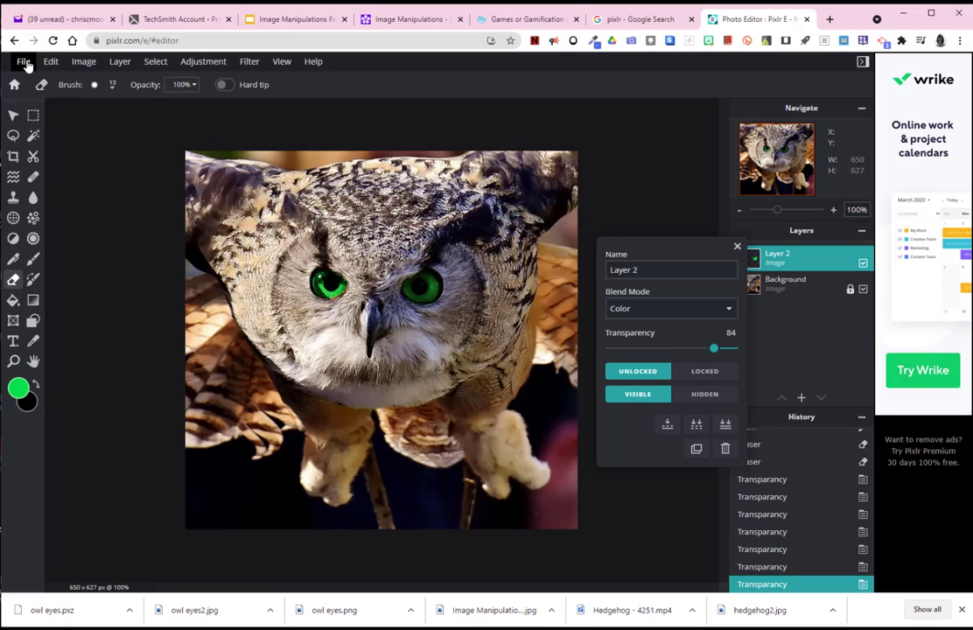
# Download the finished image as a high-quality JPG named owl eyes
pyautogui.click(24, 62)
pyautogui.click(53, 173)
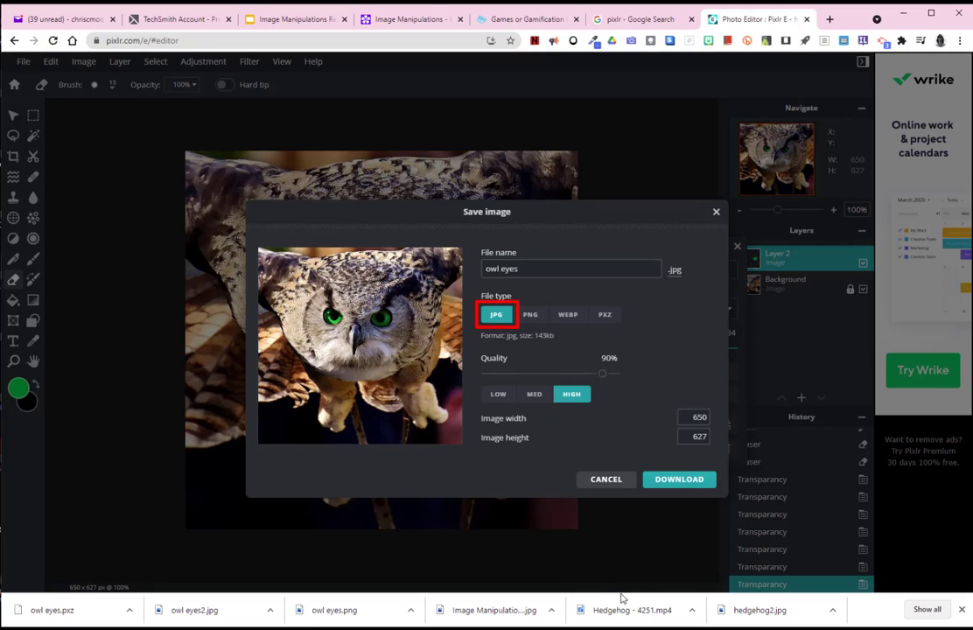
pyautogui.click(679, 479)
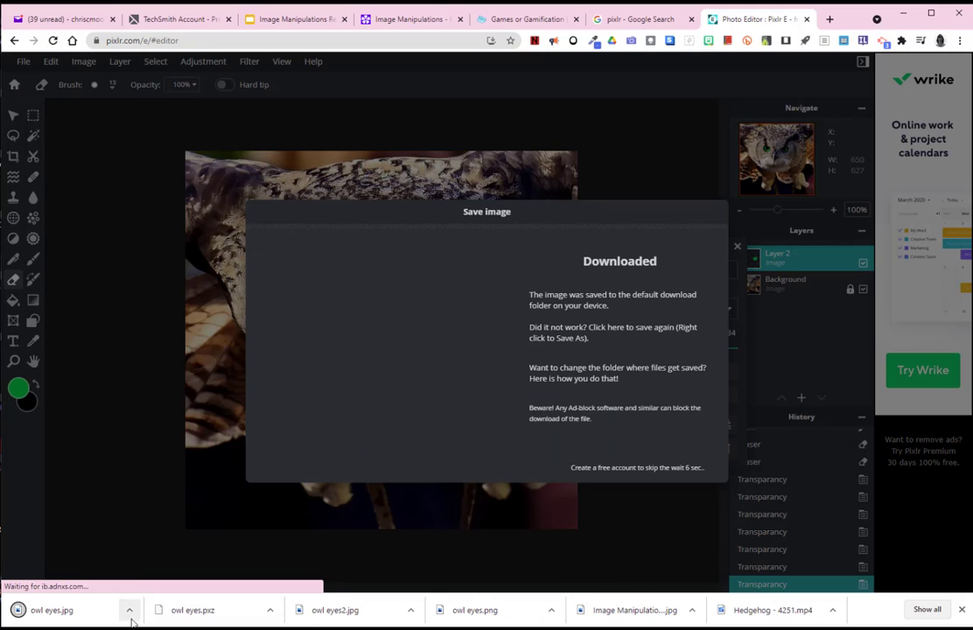
# Show the downloaded owl eyes.jpg in its folder and rename it to owl eyes 2.jpg
pyautogui.click(130, 609)
pyautogui.click(137, 568)
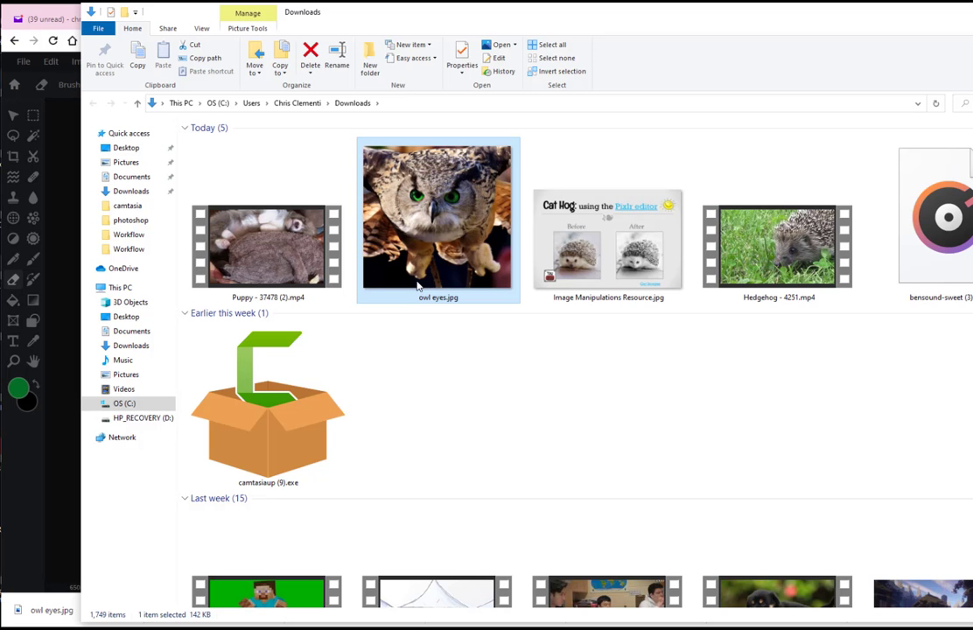
pyautogui.rightClick(423, 204)
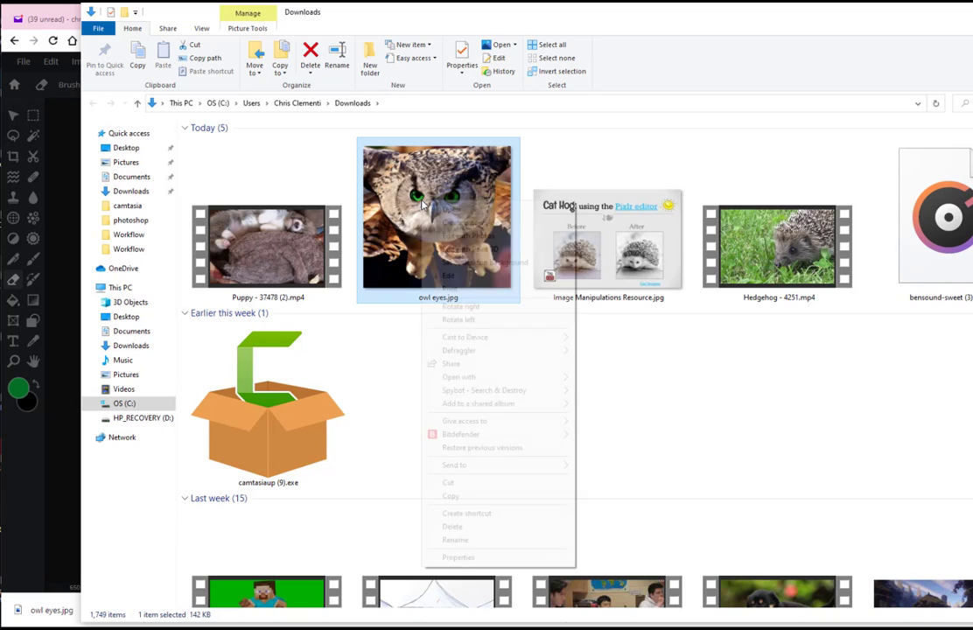
pyautogui.press('m')
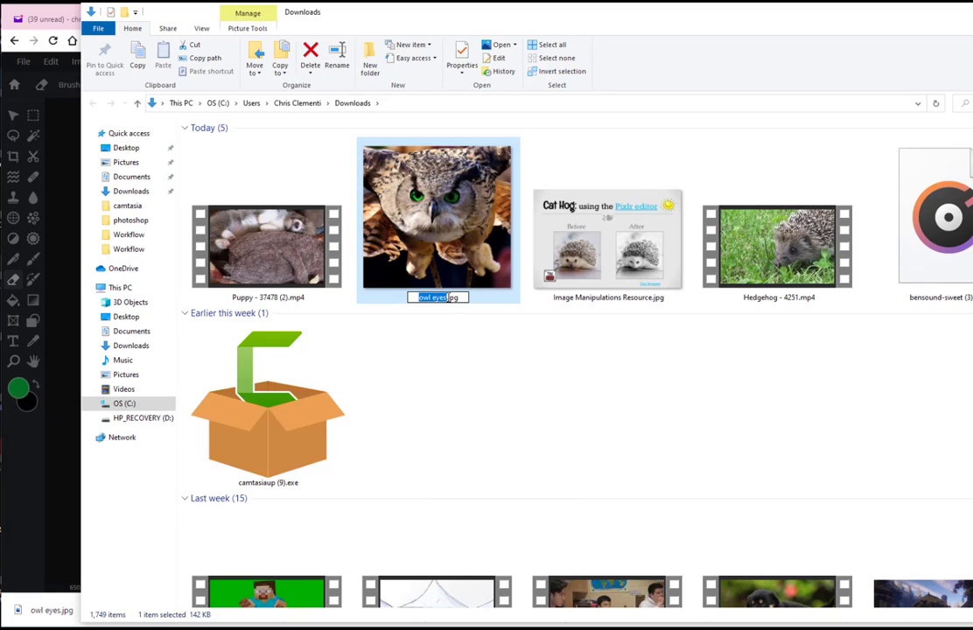
pyautogui.press('Escape')
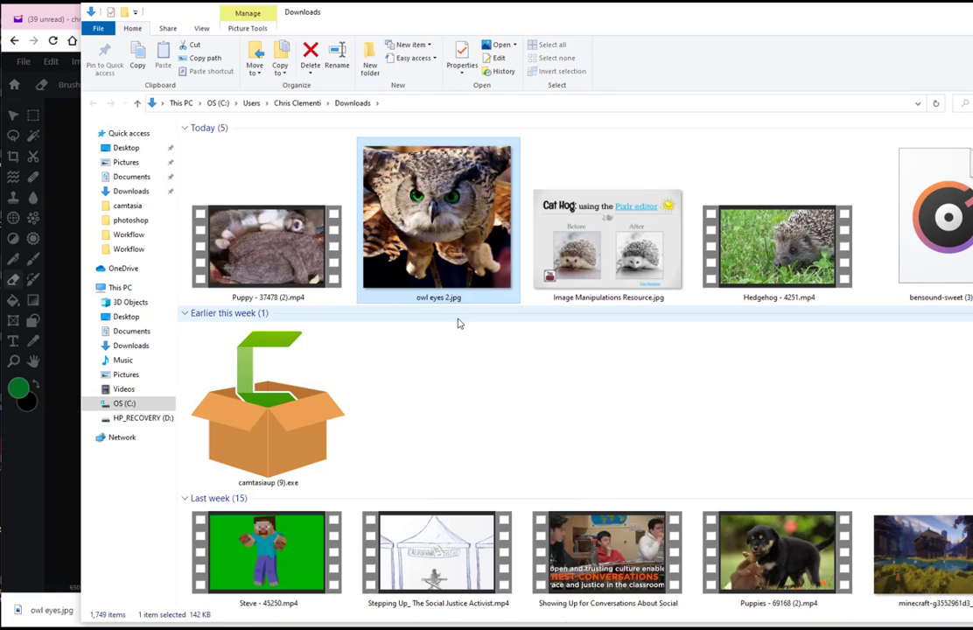
# Move owl eyes 2.jpg from Downloads into the Desktop > computer design > photoshop folder
pyautogui.rightClick(409, 183)
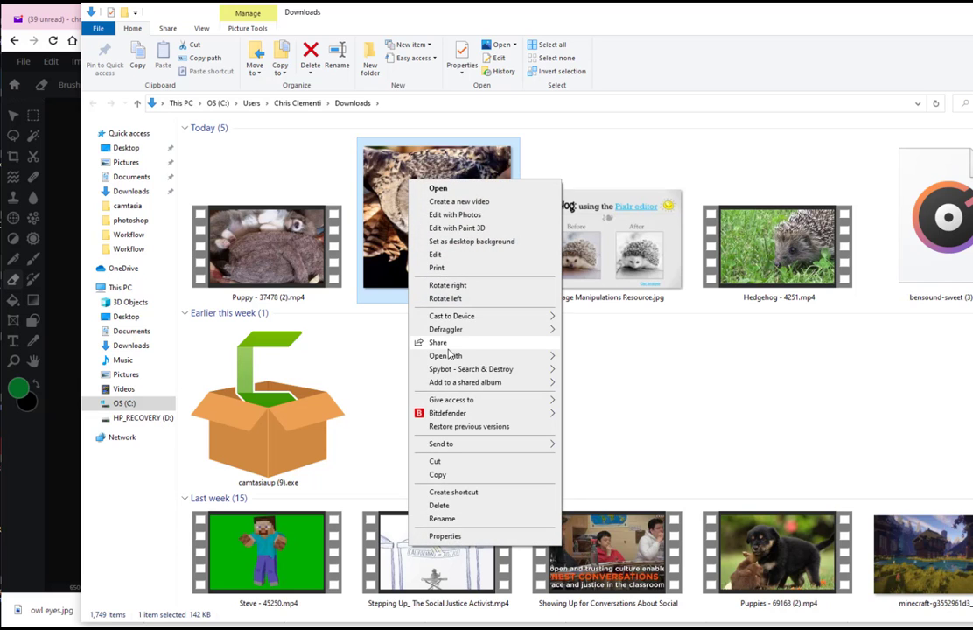
pyautogui.click(436, 461)
pyautogui.click(126, 147)
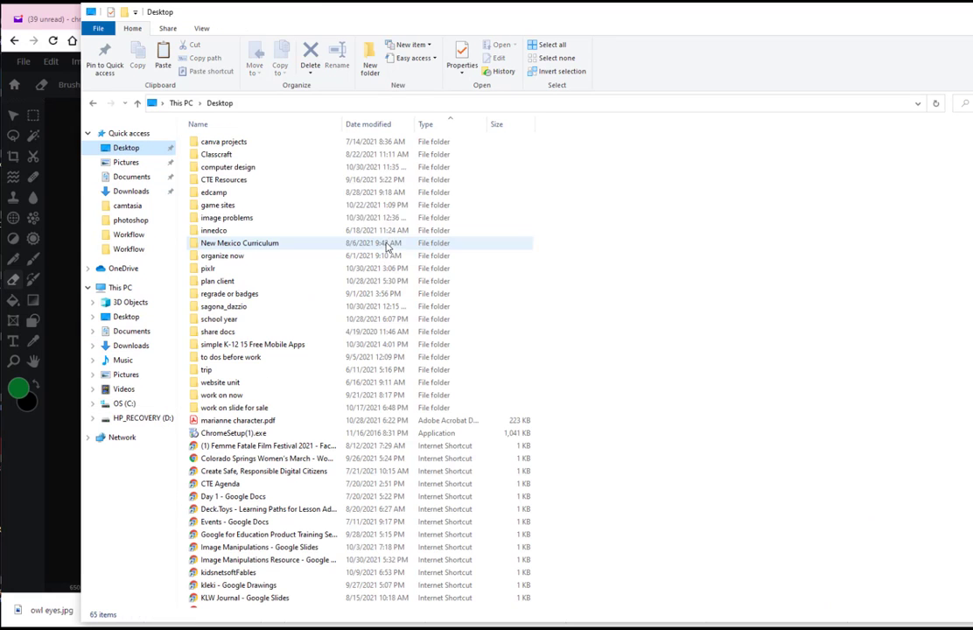
pyautogui.click(218, 169)
pyautogui.doubleClick(218, 171)
pyautogui.doubleClick(224, 205)
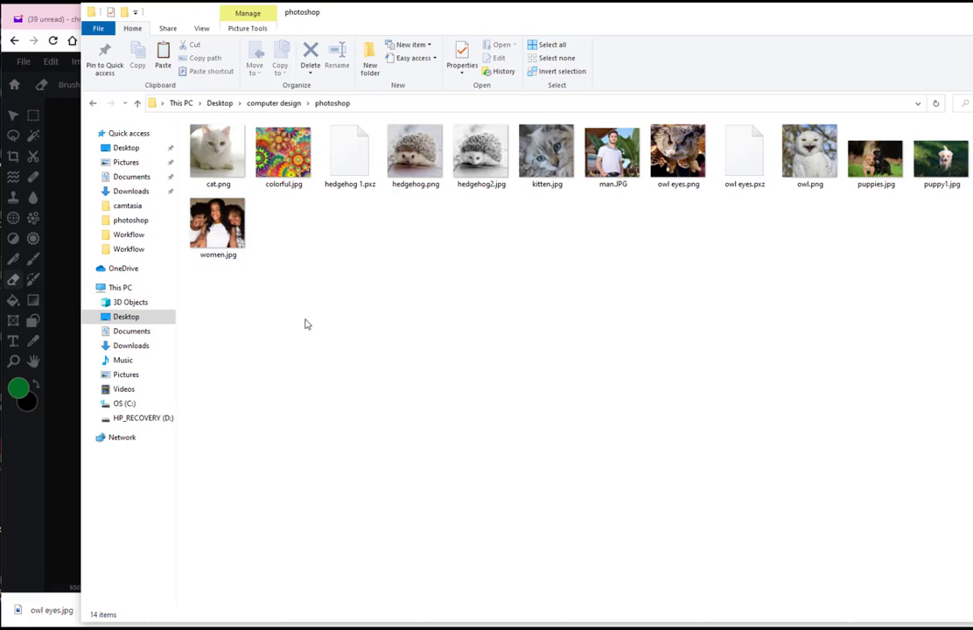
pyautogui.rightClick(312, 313)
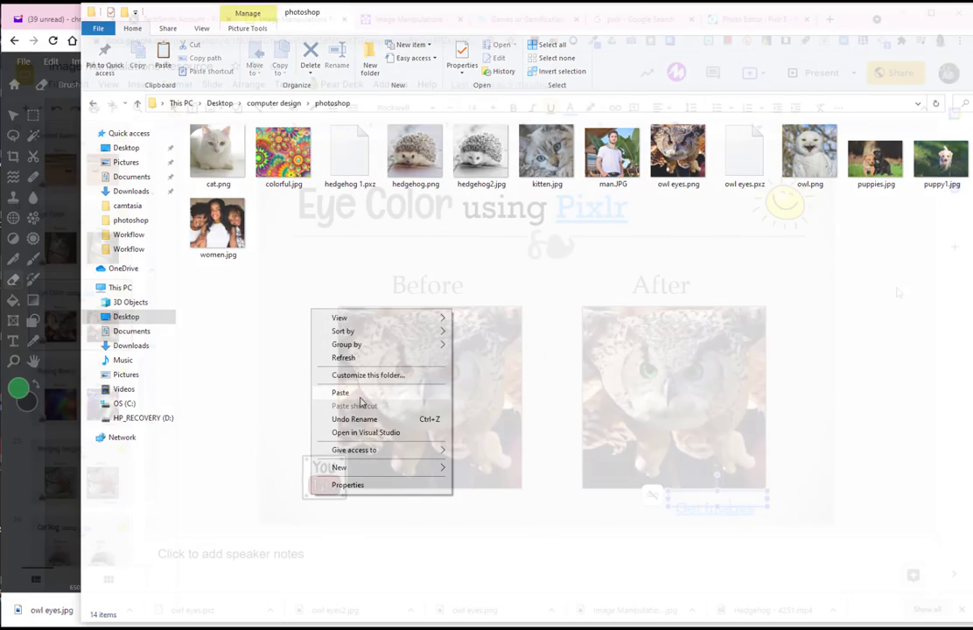